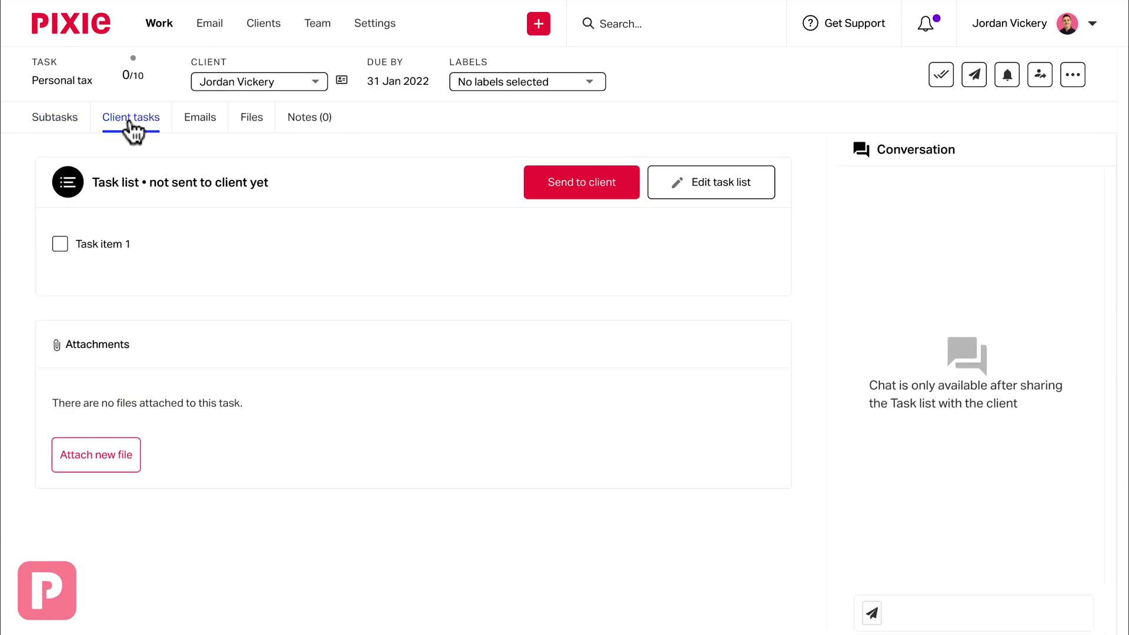
# - Edit the client task list, replacing the default task item with the line "Please send me the following:"
pyautogui.click(710, 198)
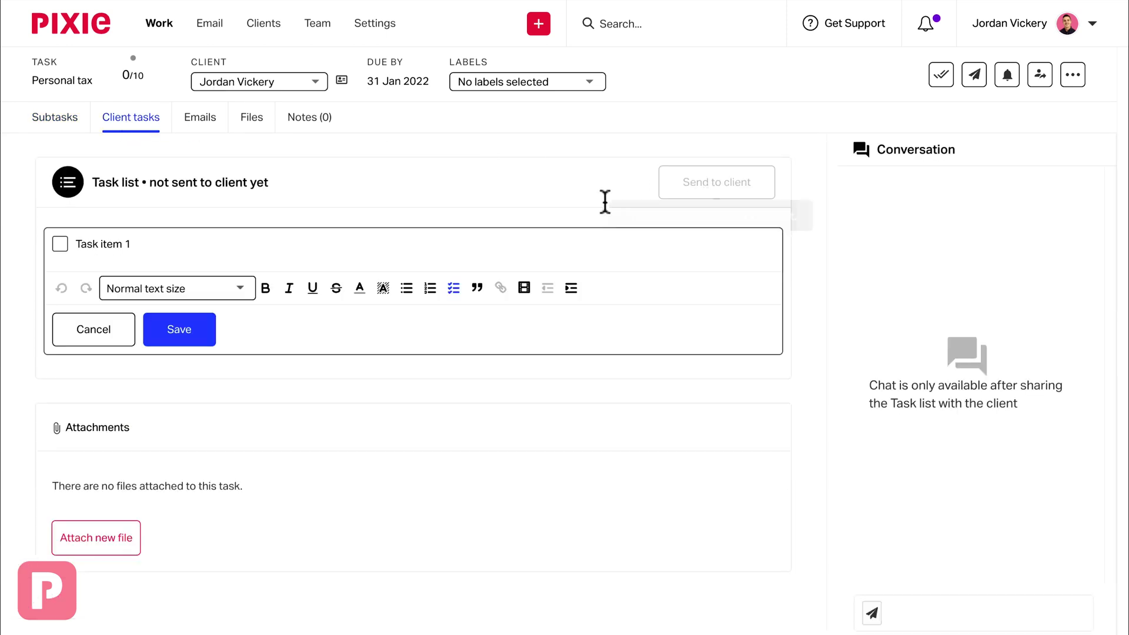
pyautogui.click(245, 249)
pyautogui.press('BackSpace')
pyautogui.press('BackSpace')
pyautogui.press('BackSpace')
pyautogui.press('BackSpace')
pyautogui.press('BackSpace')
pyautogui.press('BackSpace')
pyautogui.press('BackSpace')
pyautogui.press('BackSpace')
pyautogui.press('BackSpace')
pyautogui.press('BackSpace')
pyautogui.press('BackSpace')
pyautogui.press('BackSpace')
pyautogui.write('Please send me the following:')
pyautogui.press('Return')
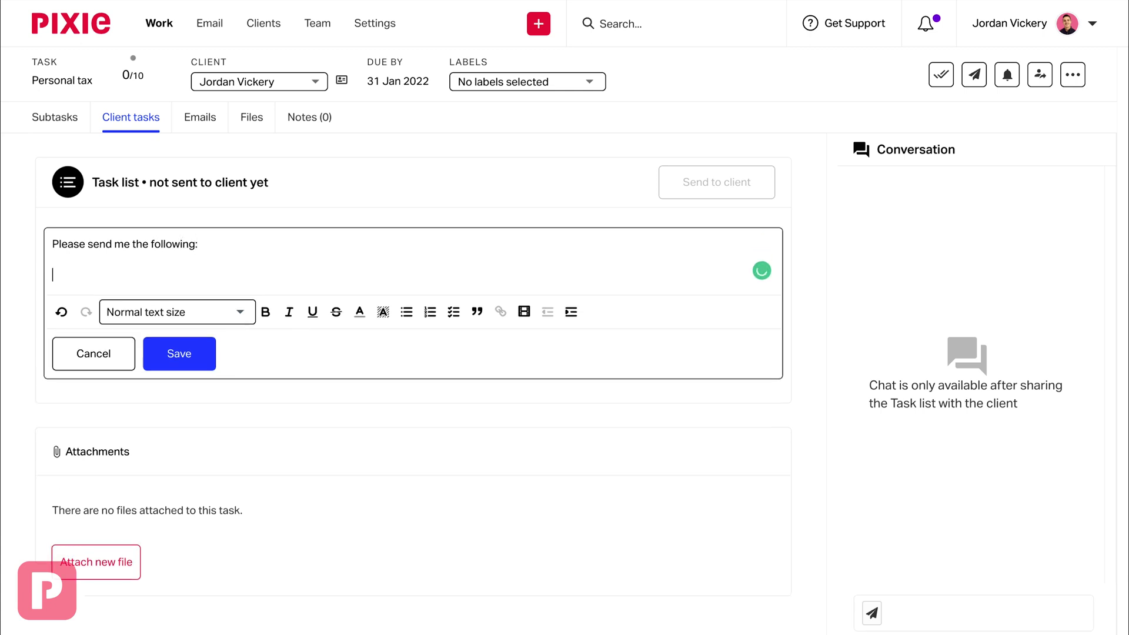
# - Add a checklist with five items labelled 1, 2, 3, 4 and 5 below the intro line
pyautogui.click(453, 312)
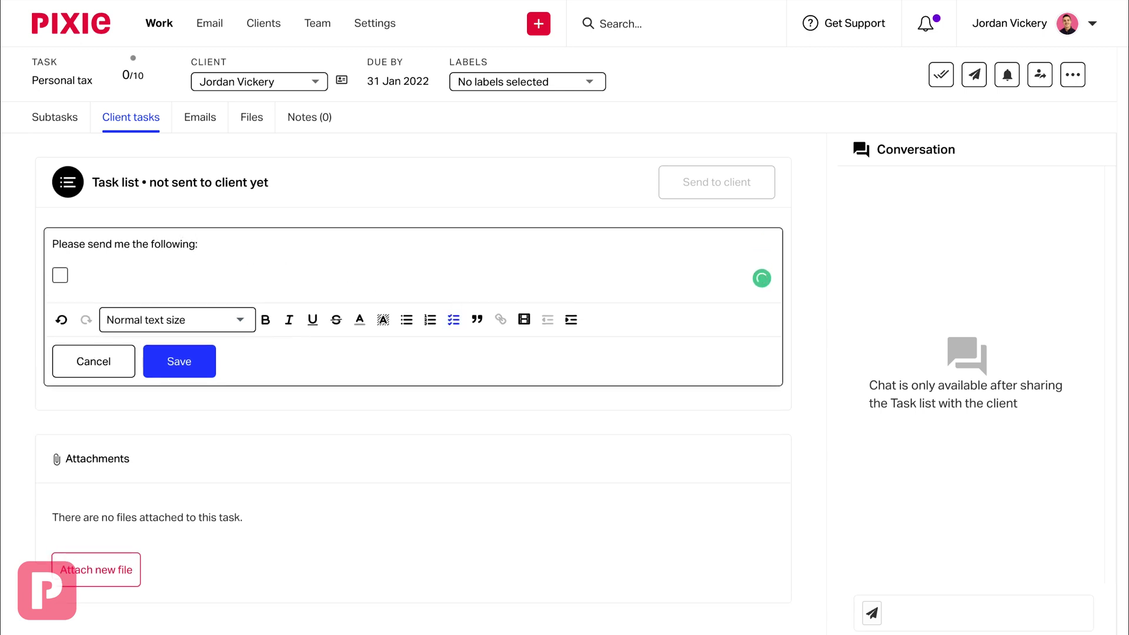
pyautogui.write('1 2')
pyautogui.press('Return')
pyautogui.write('3')
pyautogui.press('Return')
pyautogui.write('4')
pyautogui.press('Return')
pyautogui.write('5')
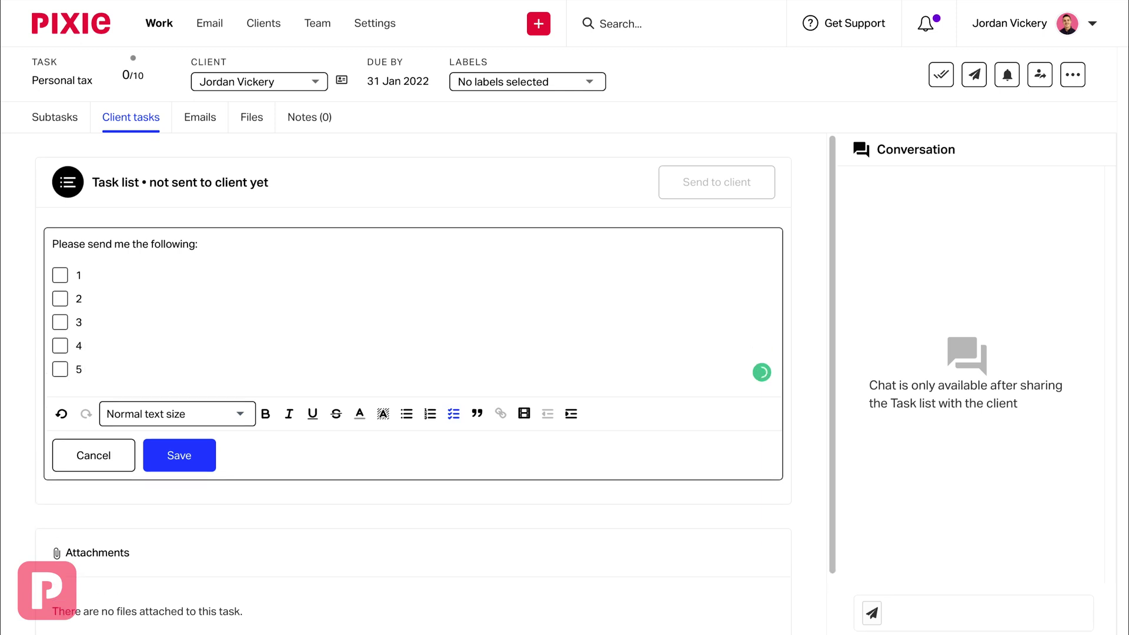
# - Add the closing line "Please also the files I have attached below." under the checklist and save the task list
pyautogui.press('Return')
pyautogui.press('Return')
pyautogui.write('Please also the files I have attached')
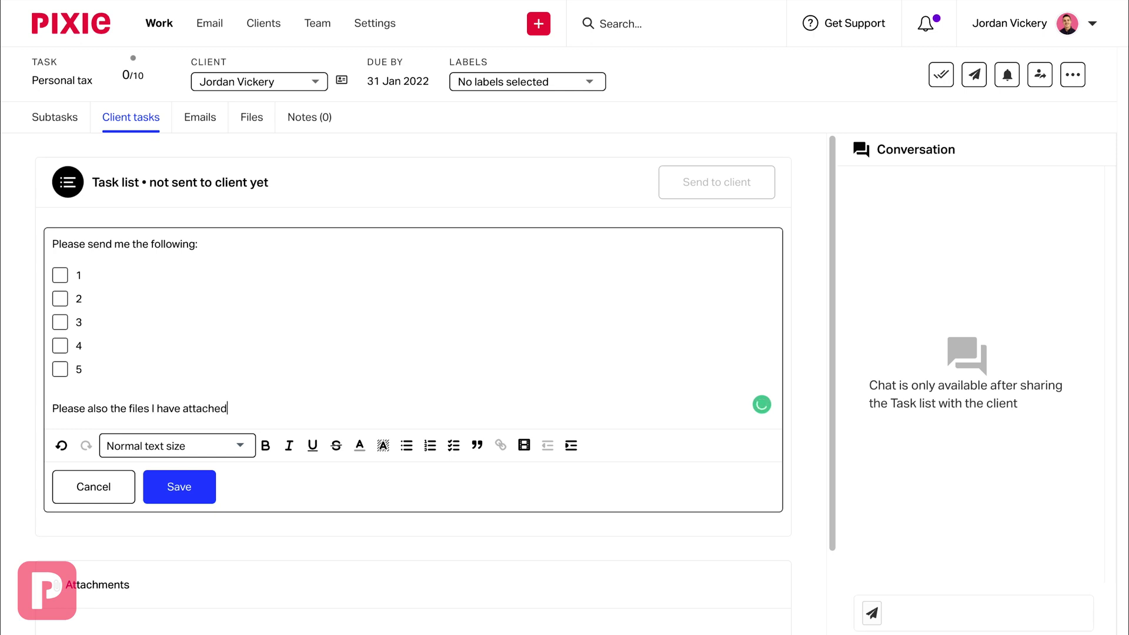
pyautogui.write(' below.')
pyautogui.click(201, 474)
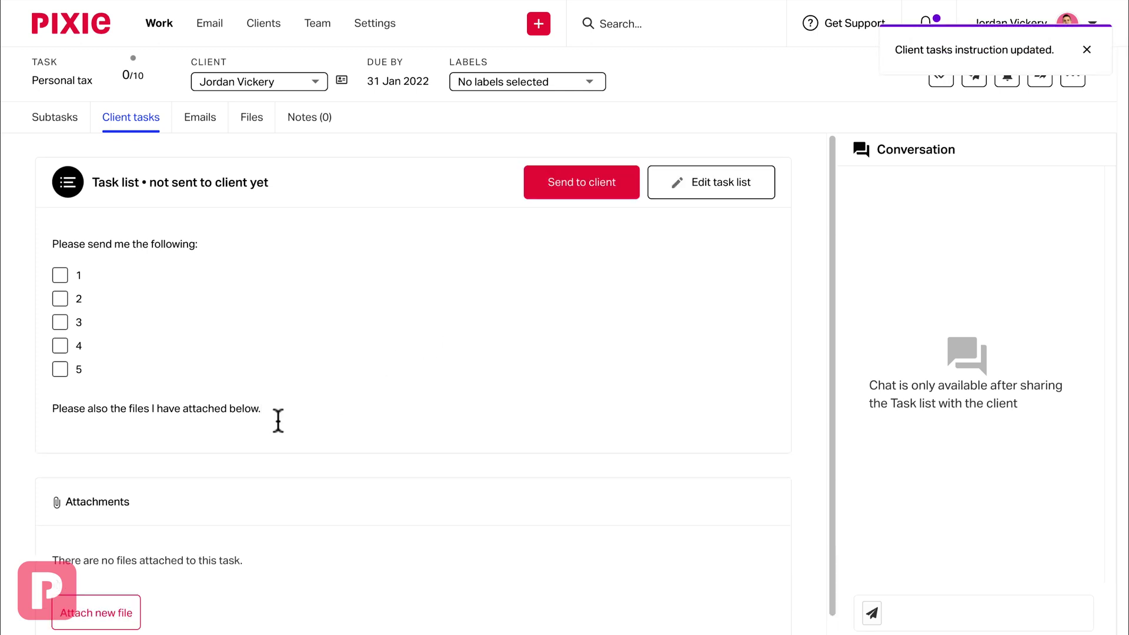
# - Attach Rules.png from the Downloads folder to the client task
pyautogui.scroll(-1, 376, 357)
pyautogui.click(97, 591)
pyautogui.moveTo(100, 587); pyautogui.dragTo(589, 358)
pyautogui.click(590, 362)
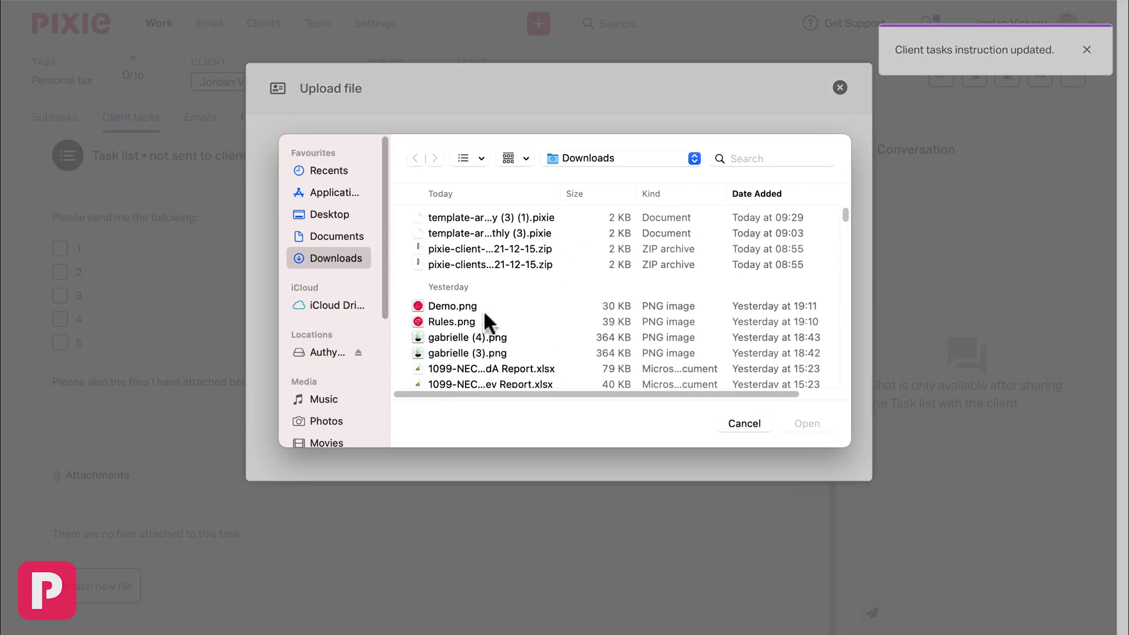
pyautogui.click(483, 310)
pyautogui.click(483, 322)
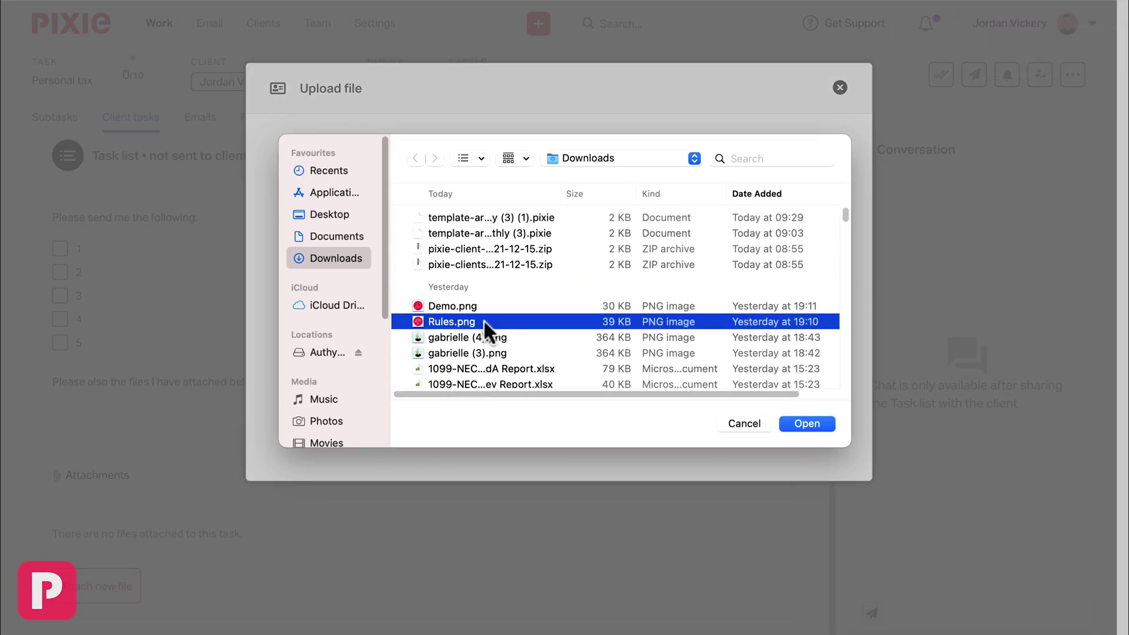
pyautogui.click(801, 421)
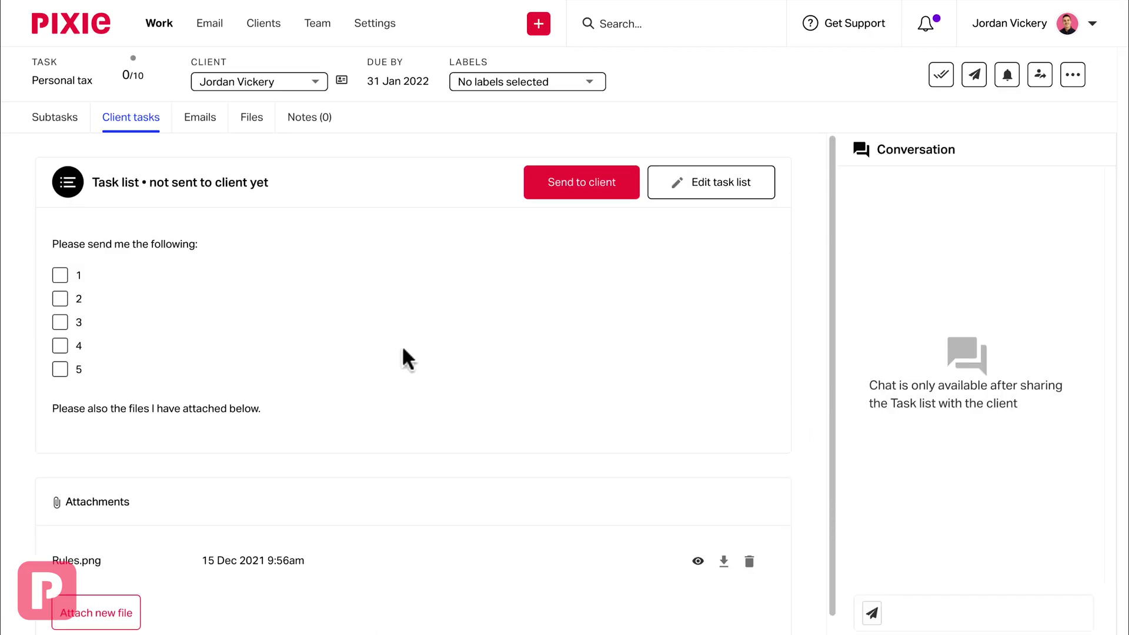
# - Start sending the task list to the client and set its auto-reminder to every 2 days
pyautogui.click(565, 184)
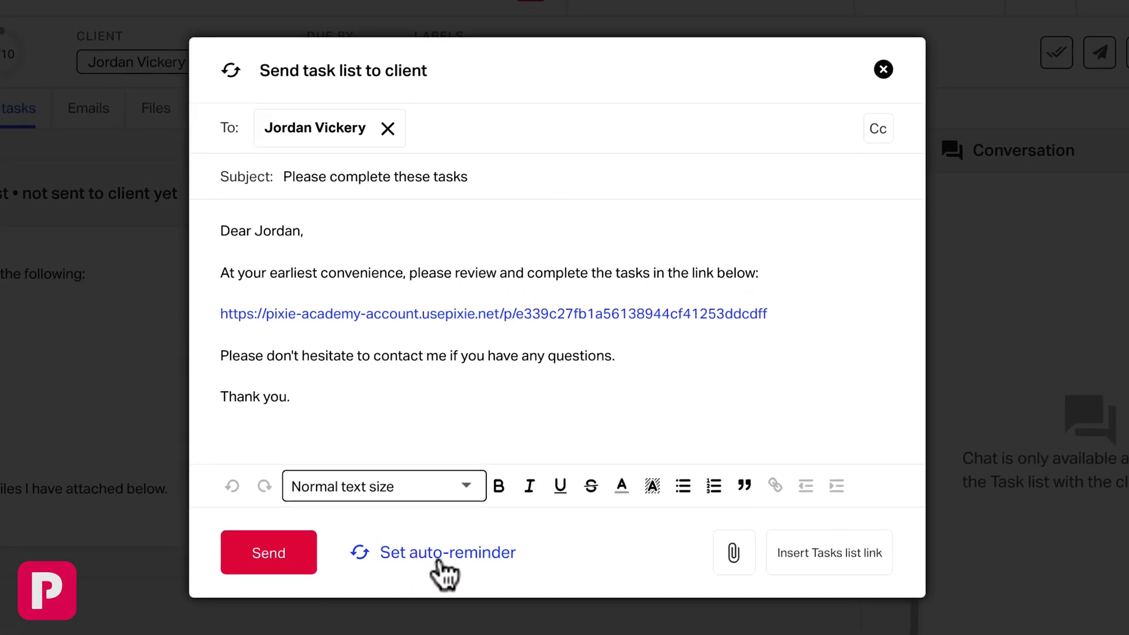
pyautogui.click(438, 559)
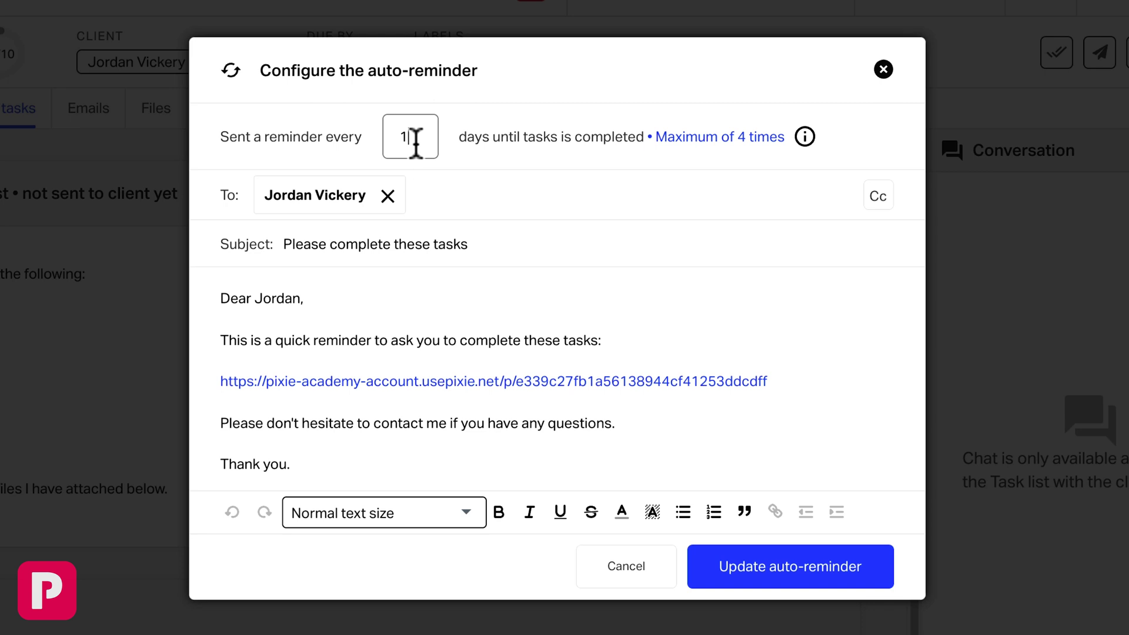
pyautogui.write('2')
pyautogui.click(742, 582)
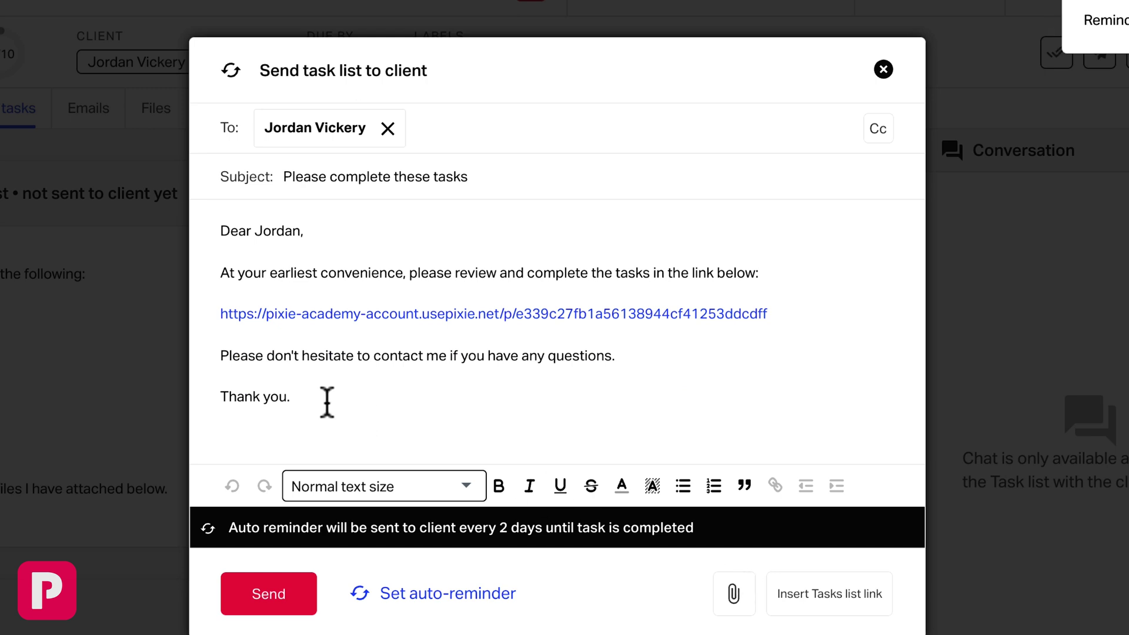
# - Change the email's sign-off to "Thanks." and send the task list to the client
pyautogui.press('BackSpace')
pyautogui.press('BackSpace')
pyautogui.press('BackSpace')
pyautogui.press('BackSpace')
pyautogui.press('BackSpace')
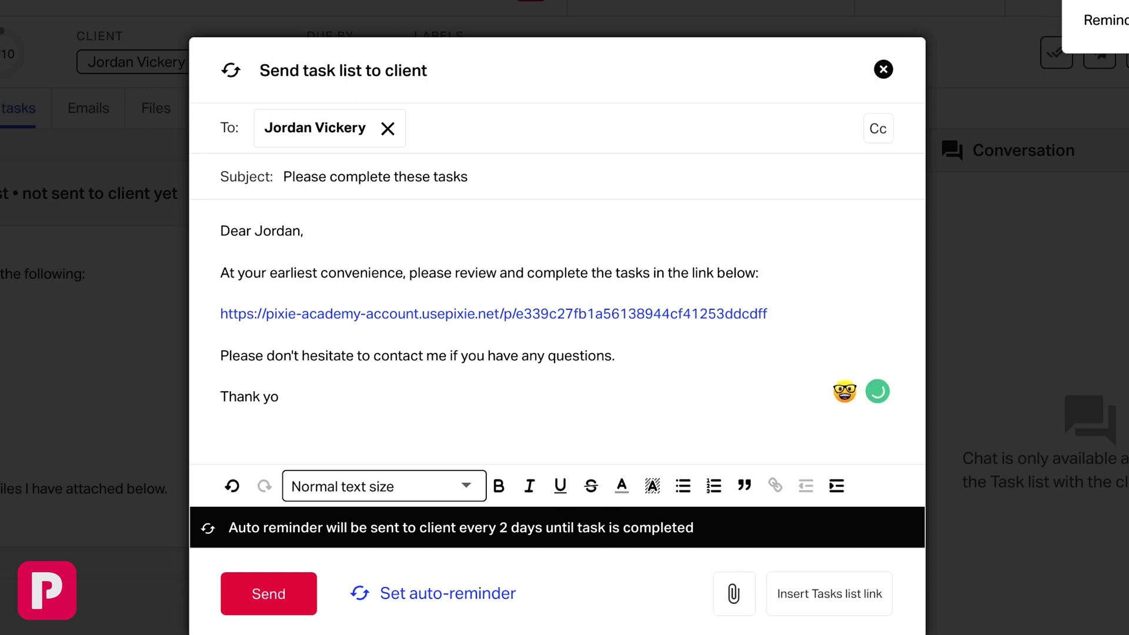
pyautogui.write('s.')
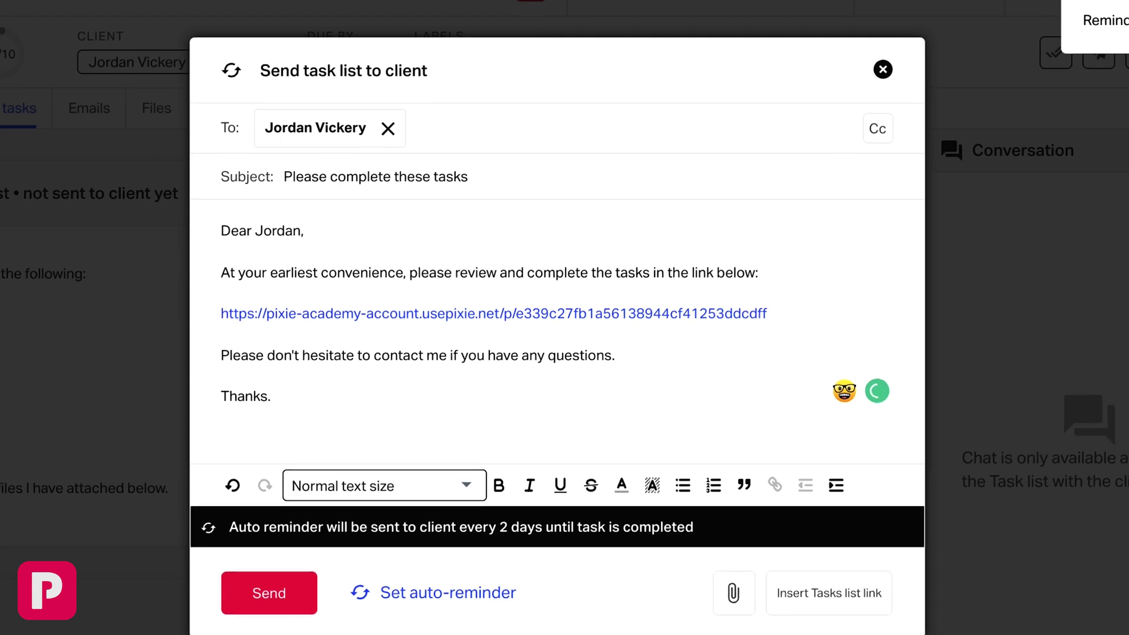
pyautogui.click(318, 525)
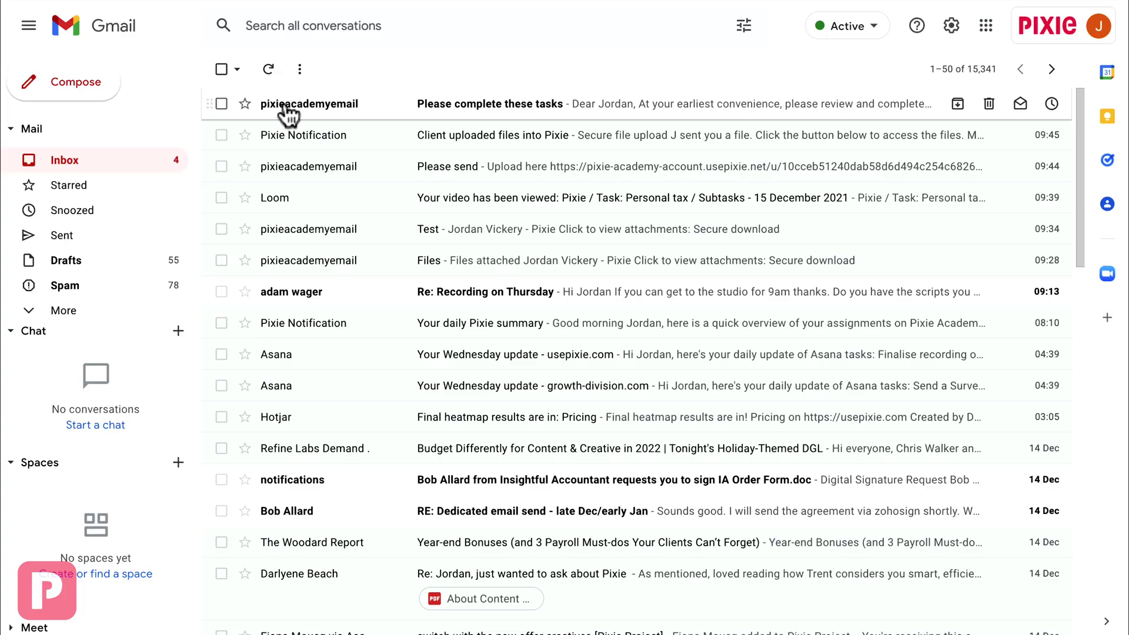
# - Open the "Please complete these tasks" email in the Gmail inbox and follow its task list link
pyautogui.click(286, 102)
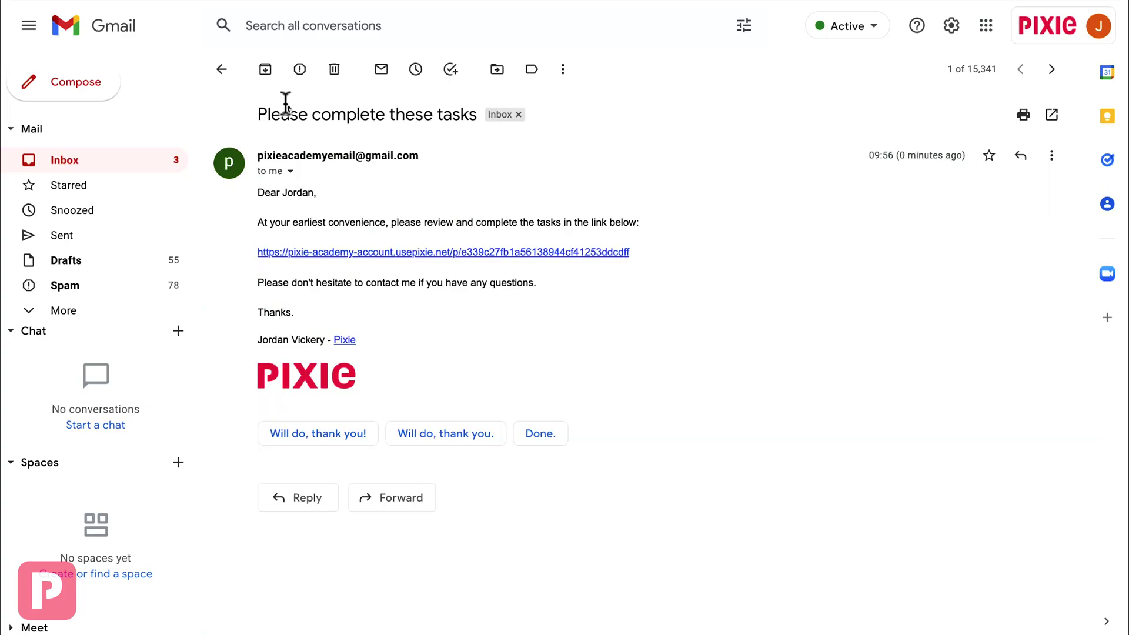
pyautogui.click(313, 252)
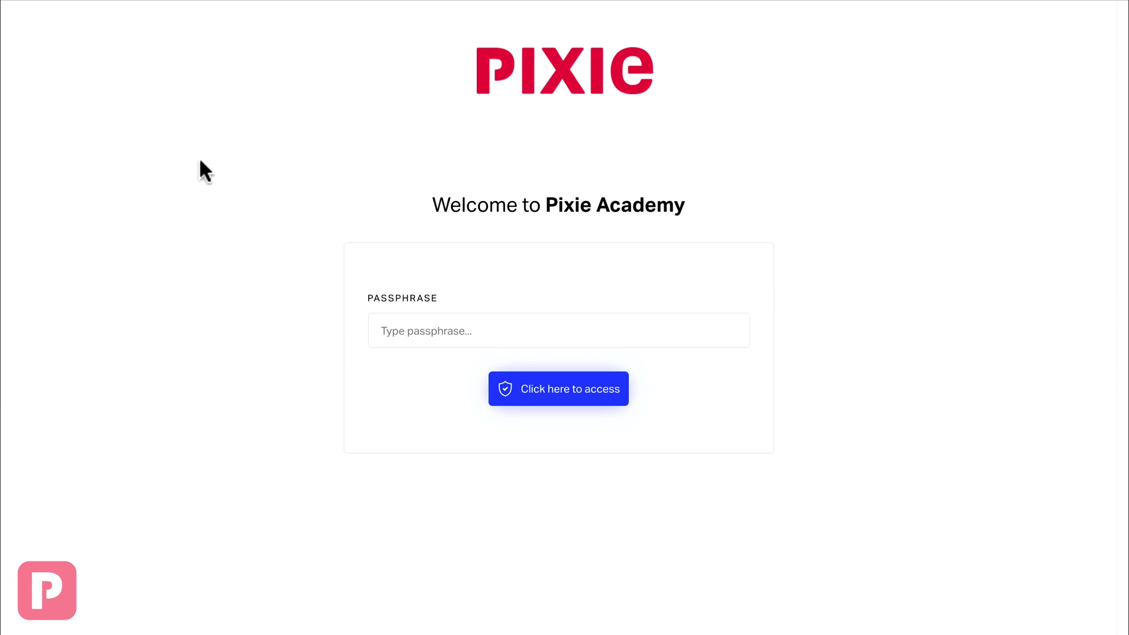
# - Return to Pixie, copy the passphrase from the client's record, and enter it in the passphrase field to access the task page
pyautogui.hotkey('ctrl', 'Left')
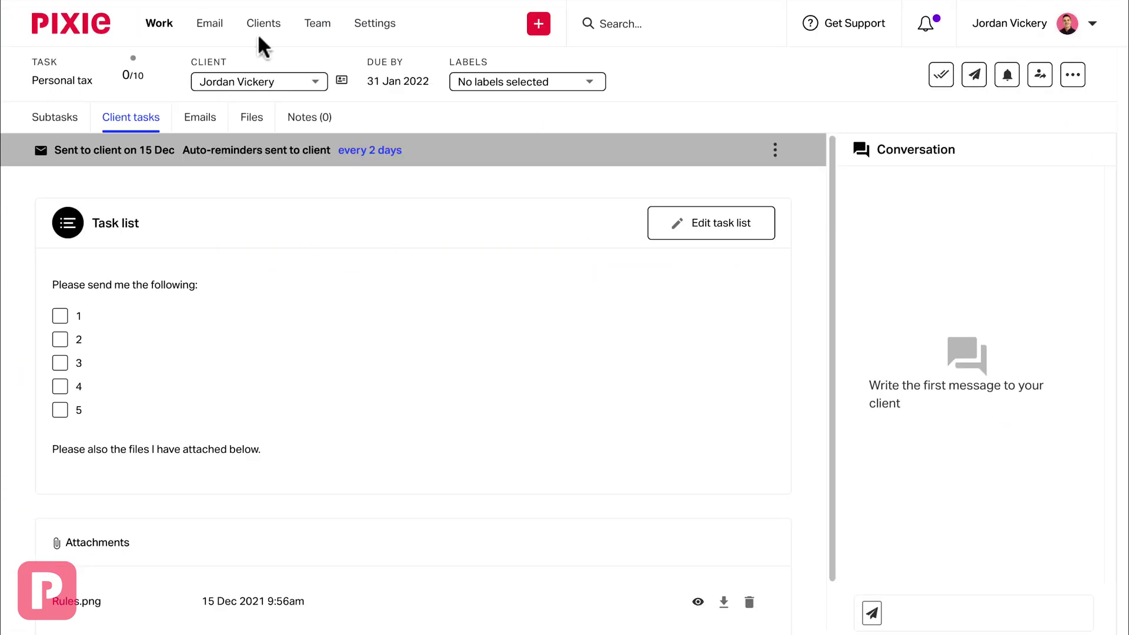
pyautogui.click(341, 81)
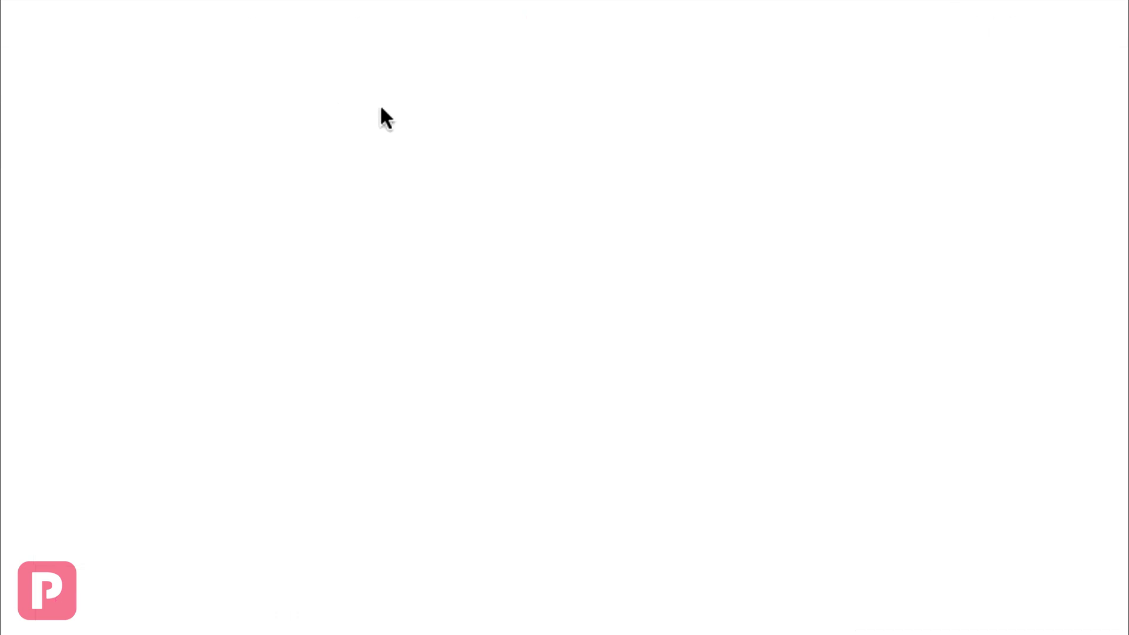
pyautogui.click(1062, 264)
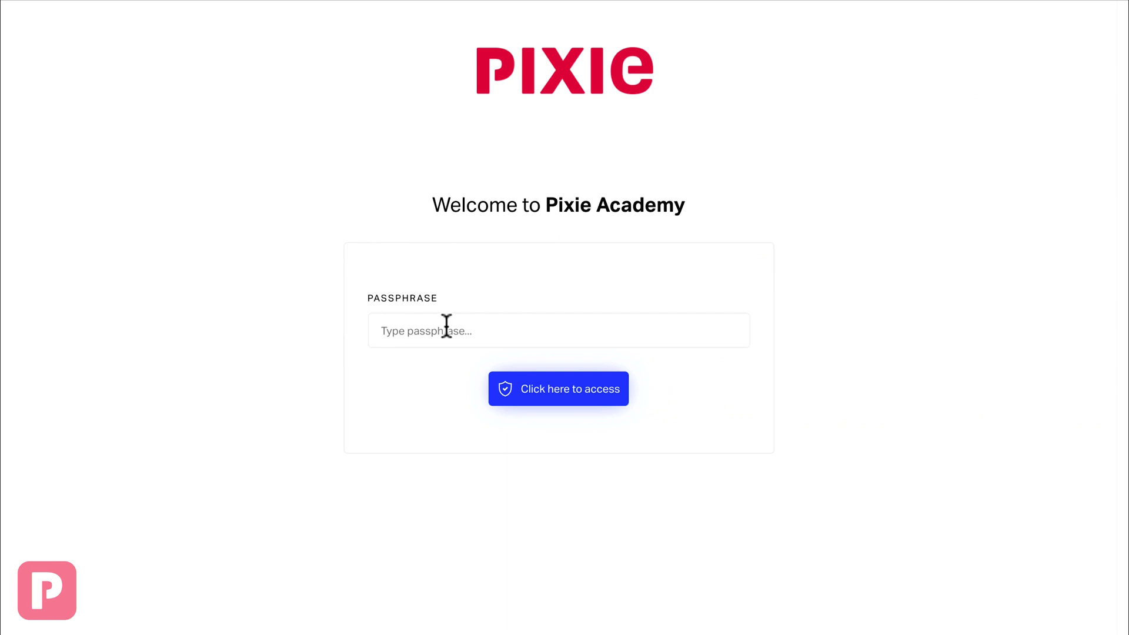
pyautogui.click(432, 328)
pyautogui.hotkey('ctrl', 'v')
pyautogui.press('Return')
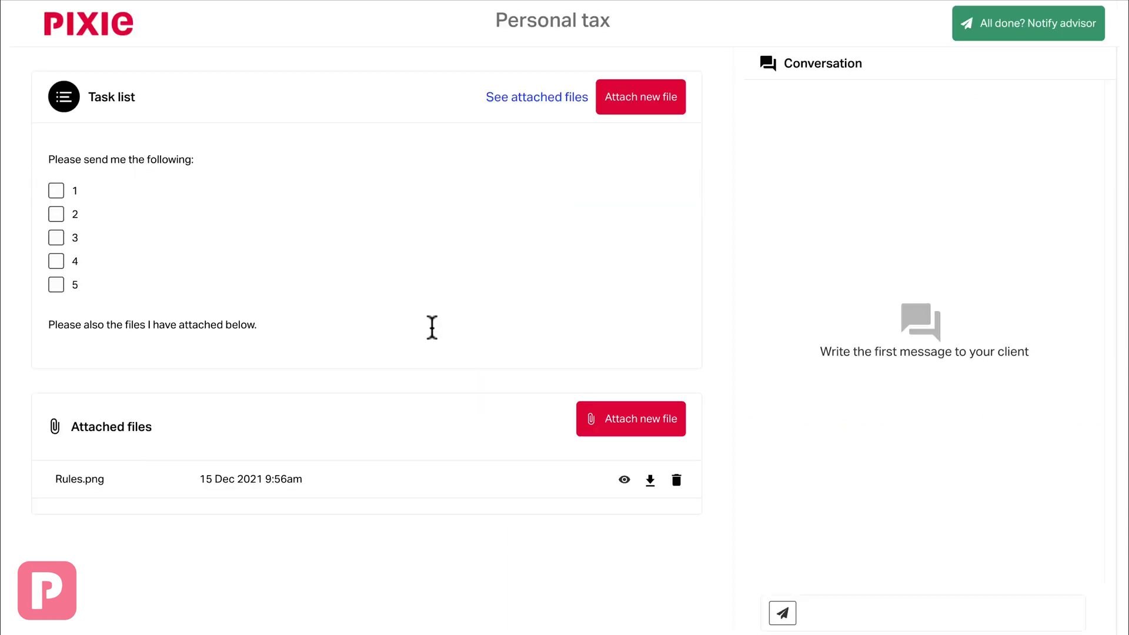
# - Mark checklist items 1 and 2 as done and download the attached Rules.png
pyautogui.click(56, 193)
pyautogui.click(56, 213)
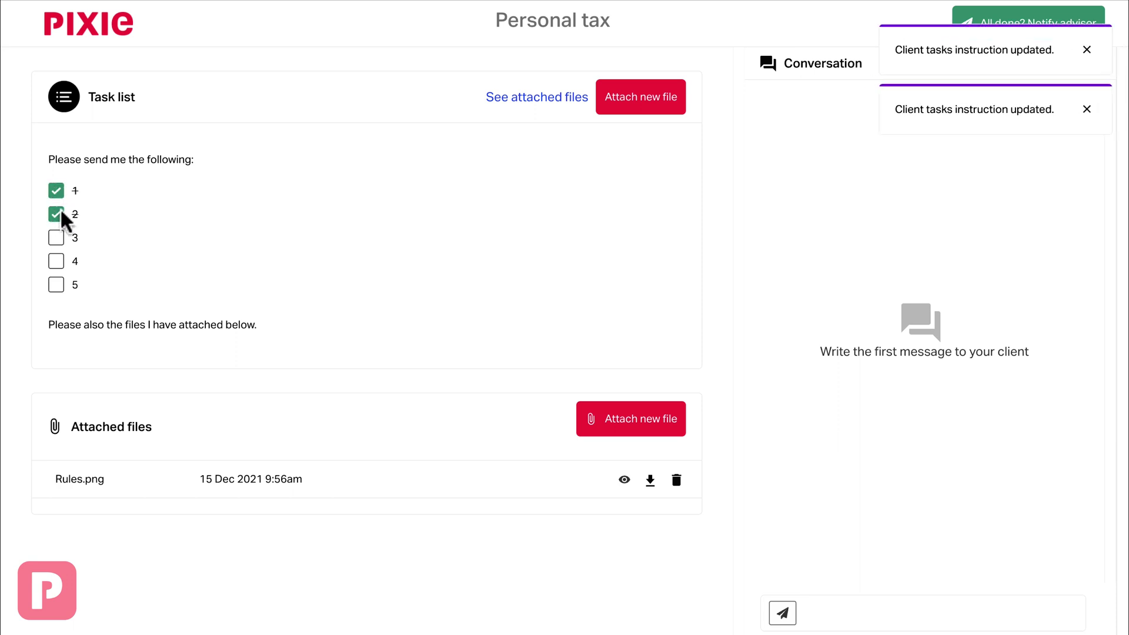
pyautogui.click(650, 481)
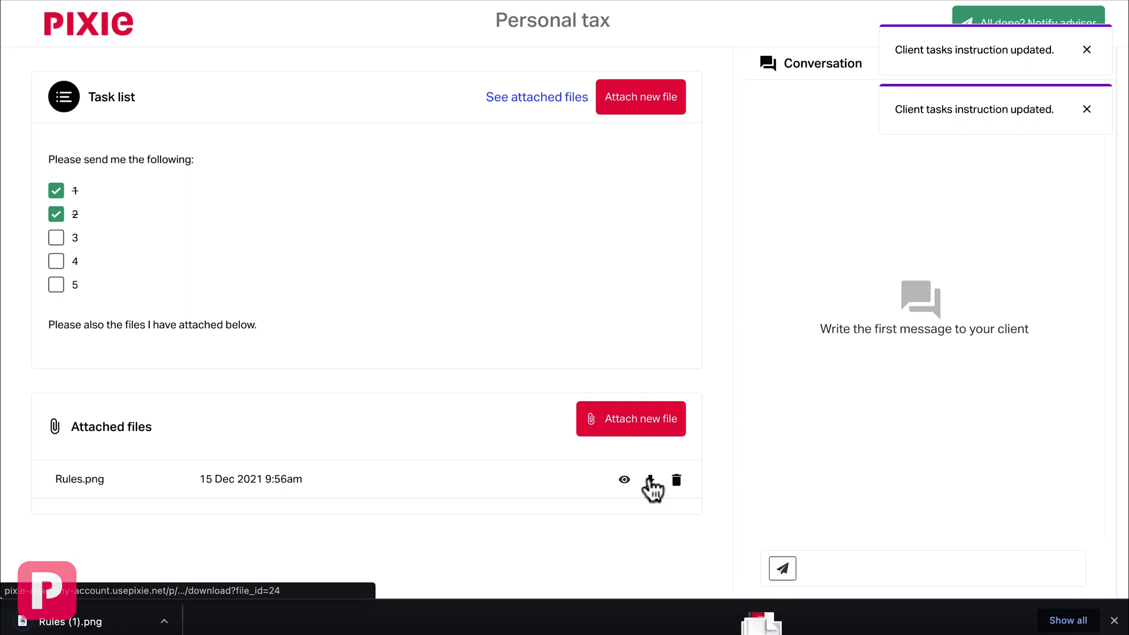
# - Attach pixie-client-data-Avengers Ltd-2021-12-15.zip from Downloads to the task and dismiss the browser's download bar
pyautogui.click(633, 428)
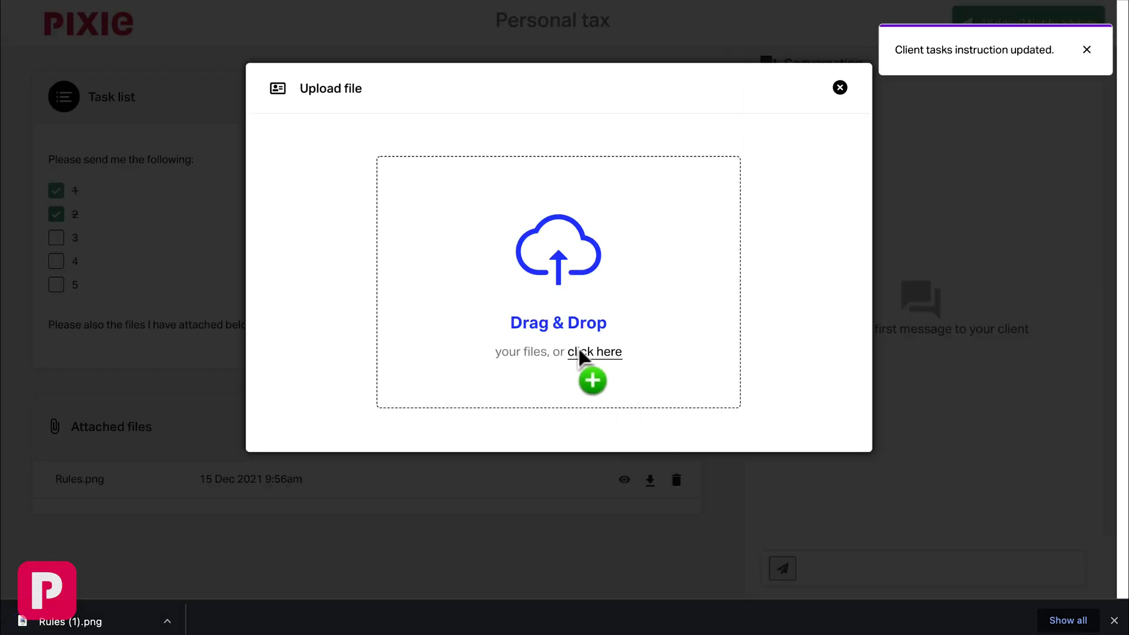
pyautogui.click(580, 351)
pyautogui.click(475, 265)
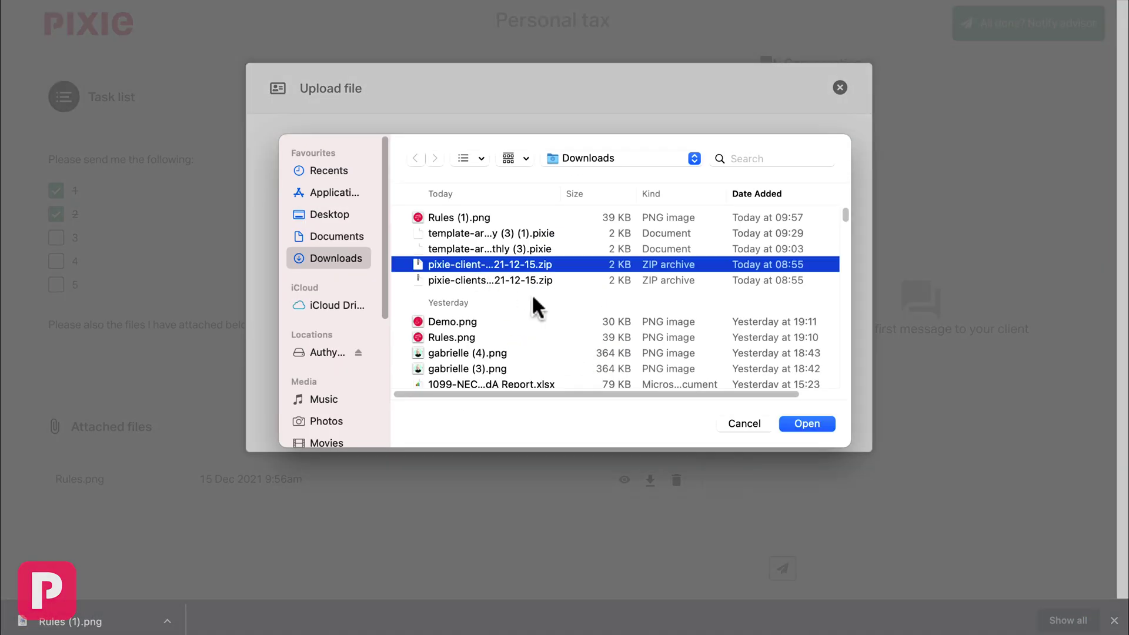
pyautogui.click(794, 418)
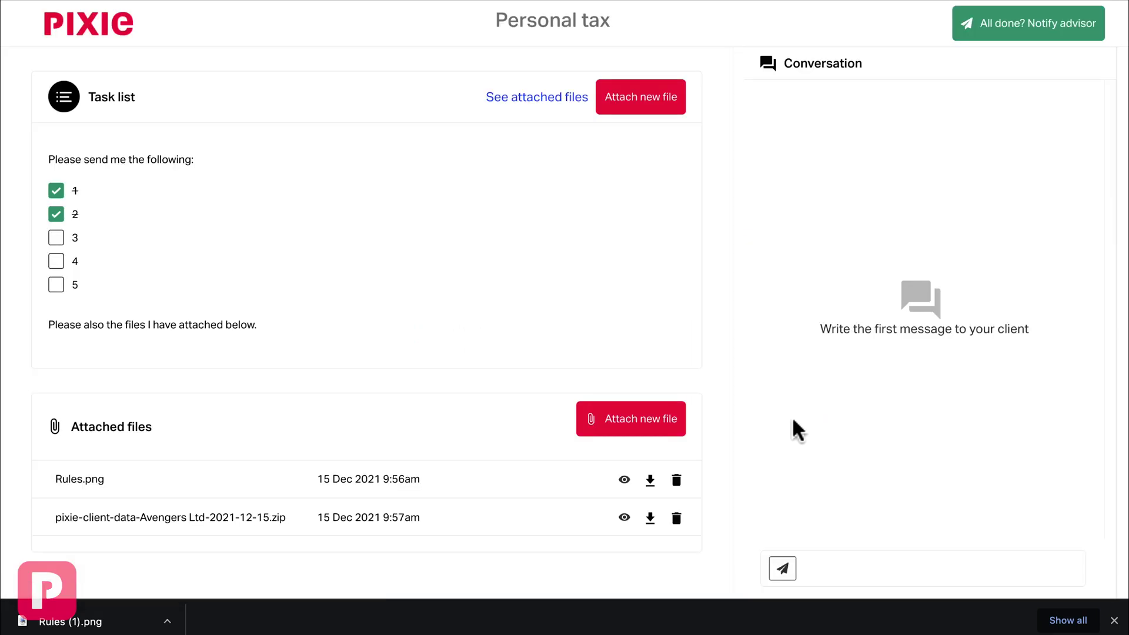
pyautogui.click(1114, 620)
# - Post the messages "Ask questions here" and "Or send information that's needed" in the conversation
pyautogui.click(855, 617)
pyautogui.write('Ask que')
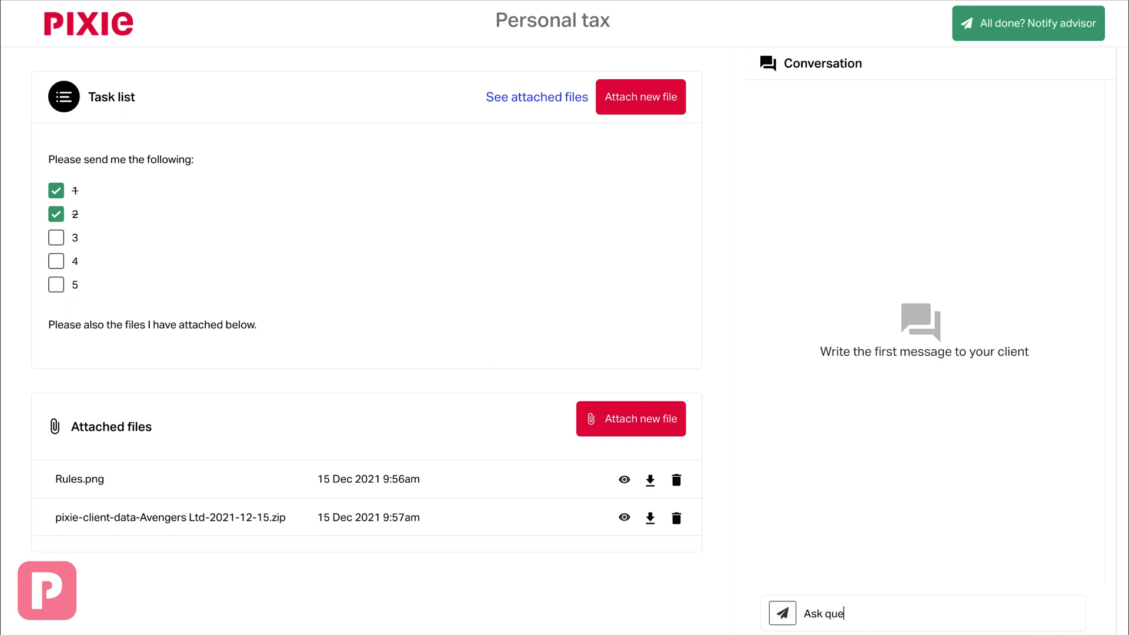
pyautogui.write('stions here')
pyautogui.press('Return')
pyautogui.write('Or send informati')
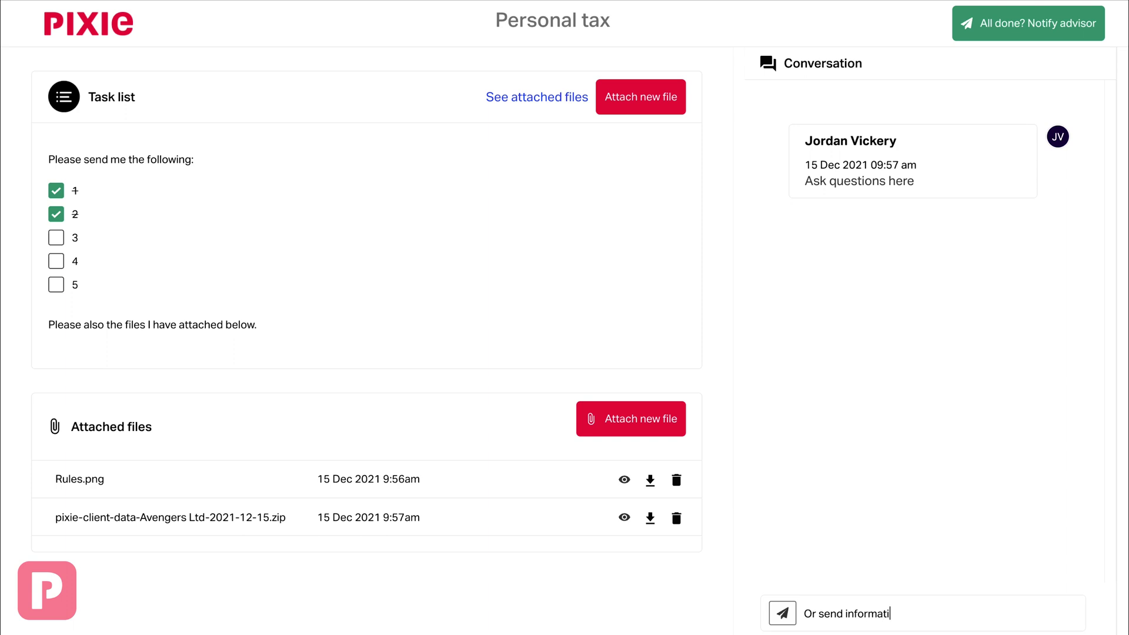
pyautogui.write("on that's needed")
pyautogui.press('Return')
# - Send a conversation message giving the client's passport number
pyautogui.write('My')
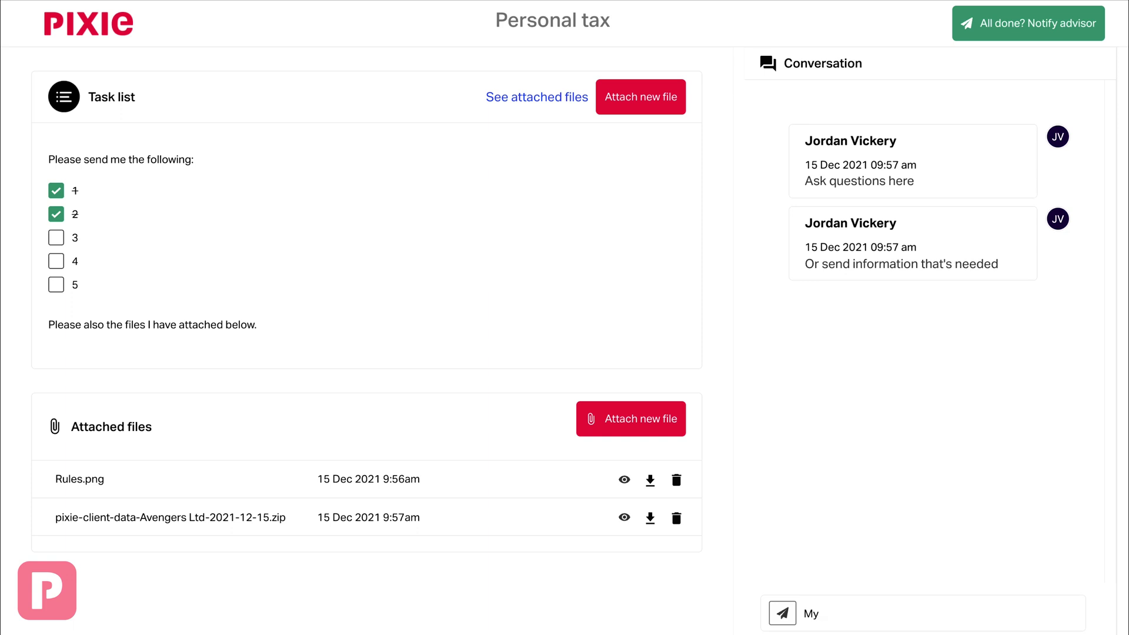
pyautogui.write(' passprt')
pyautogui.write('ort numb')
pyautogui.write('er is 1234567')
pyautogui.press('Return')
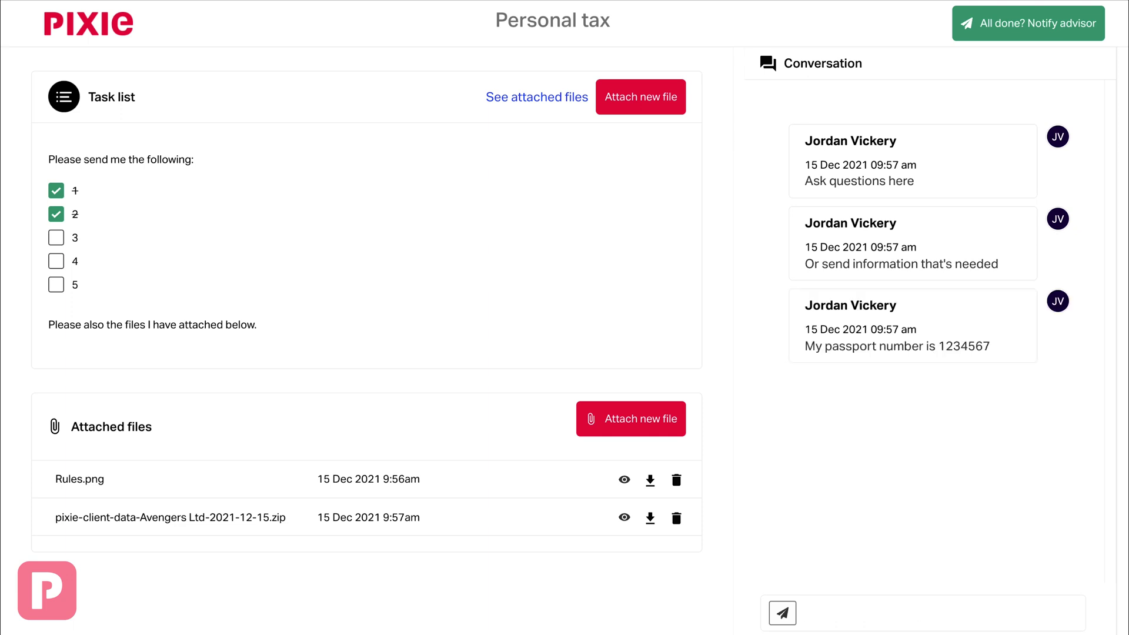
# - Mark checklist item 3 as done and notify the advisor that the tasks are all done
pyautogui.click(55, 238)
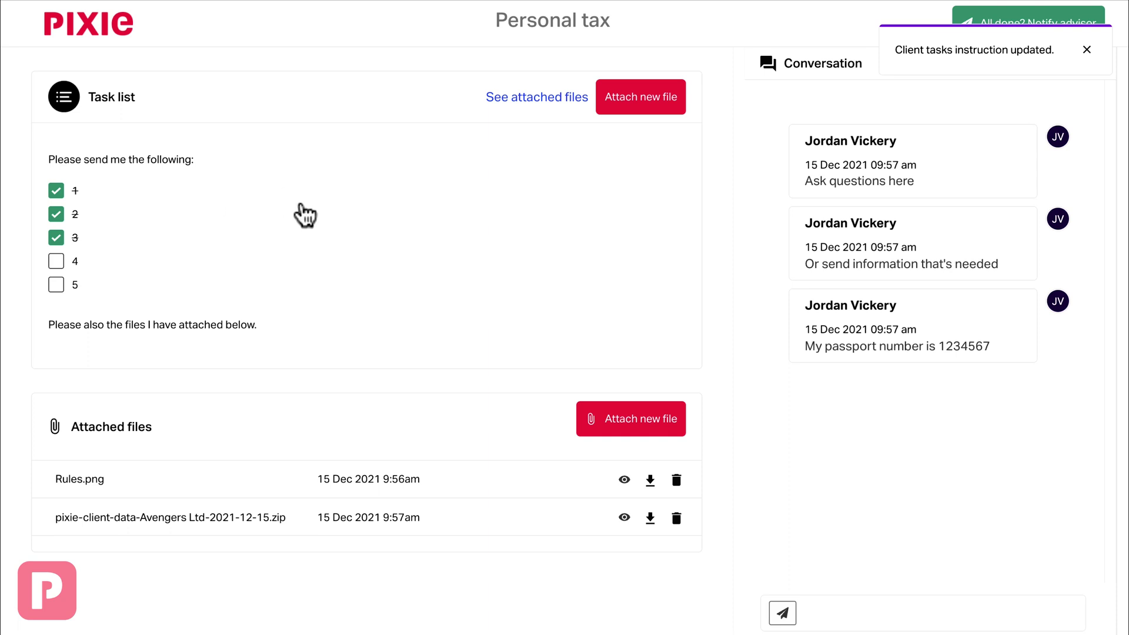
pyautogui.click(1086, 51)
pyautogui.click(1021, 37)
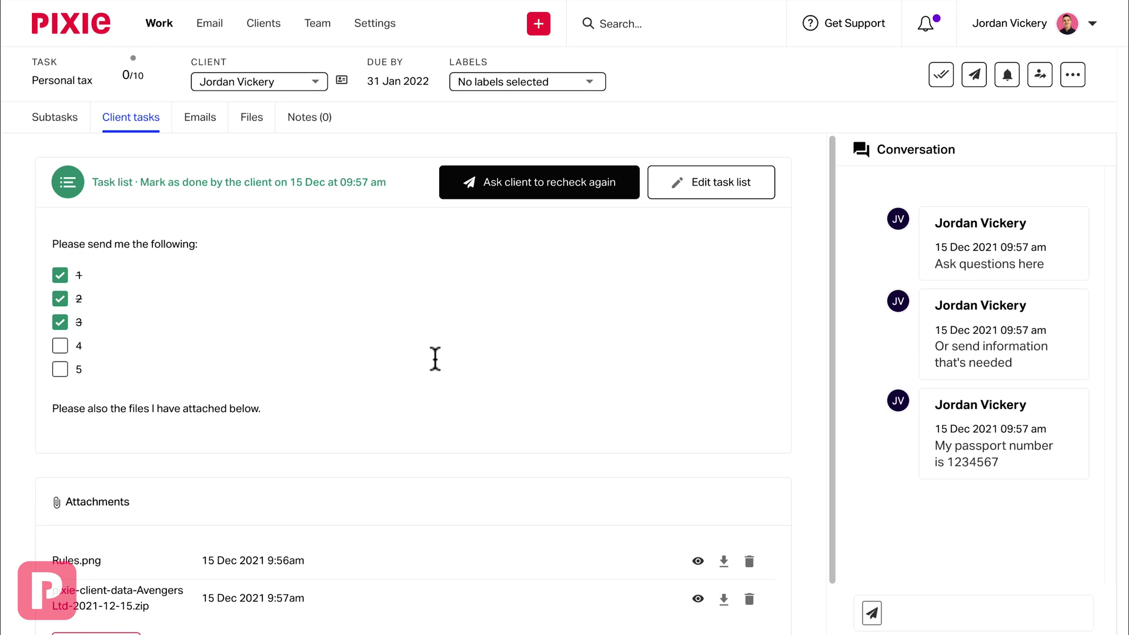
# - Reply to the client from the advisor's task conversation with "We still need items 4 and 5 please"
pyautogui.scroll(-1, 434, 359)
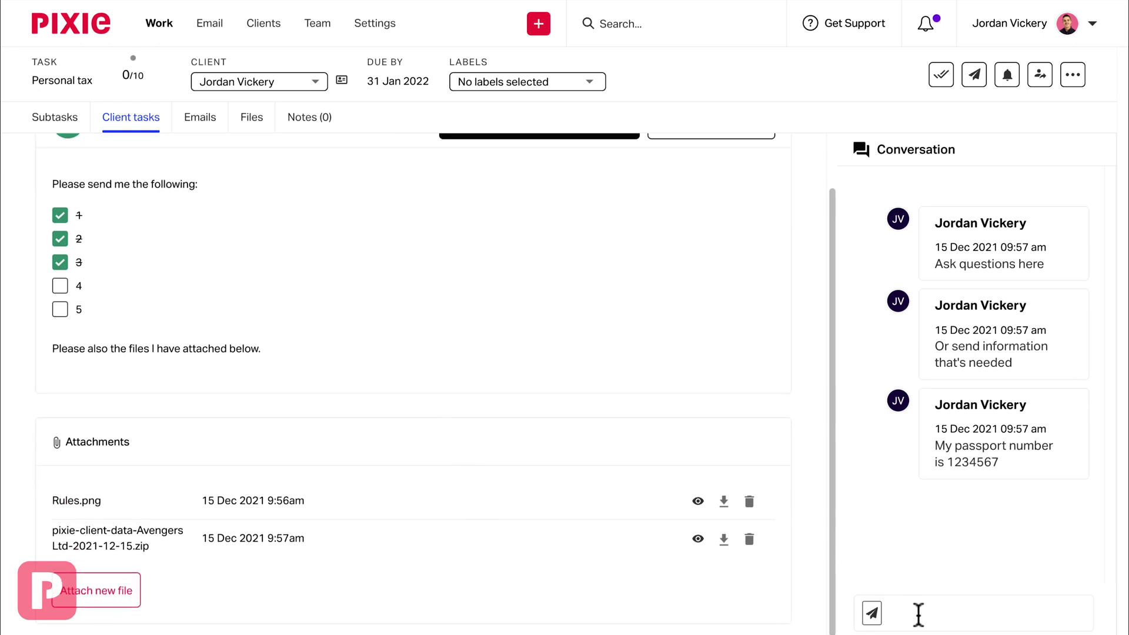
pyautogui.write('We still need item')
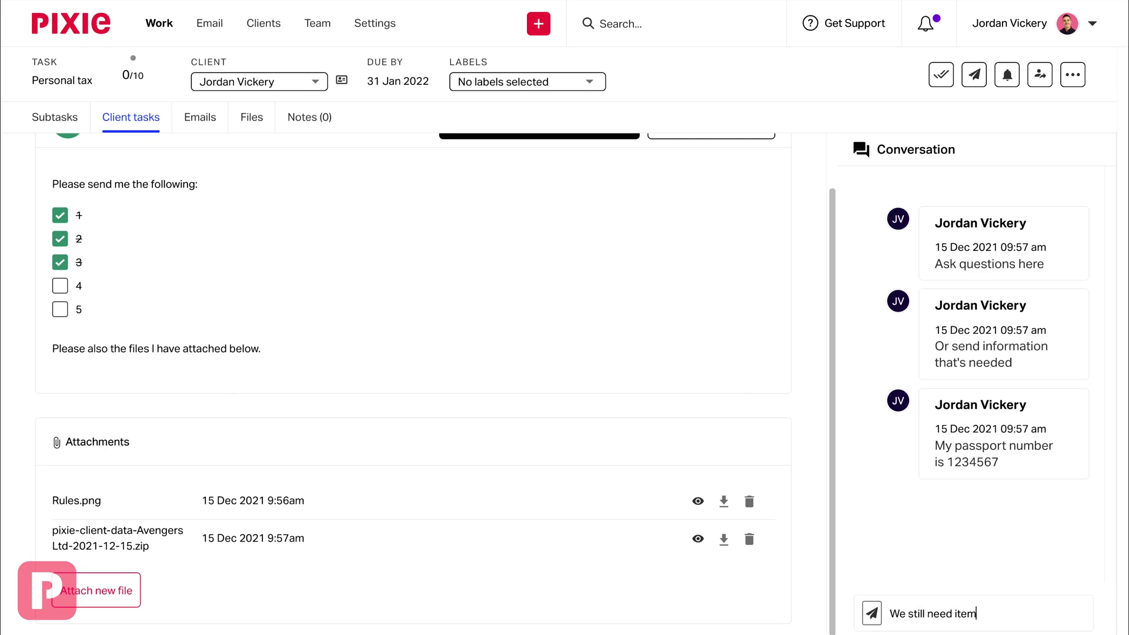
pyautogui.write('s 4 and 5 please')
pyautogui.press('Return')
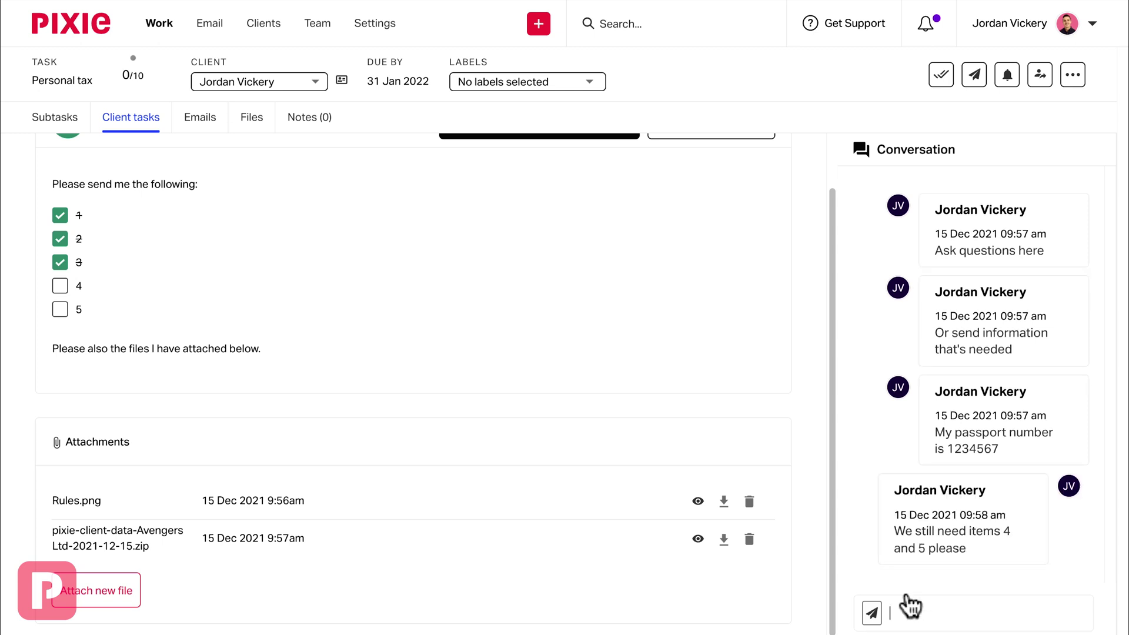
# - Post "Here is what I need" in the advisor's task conversation and ask the client to recheck the task list
pyautogui.write('Here is what I need')
pyautogui.press('Return')
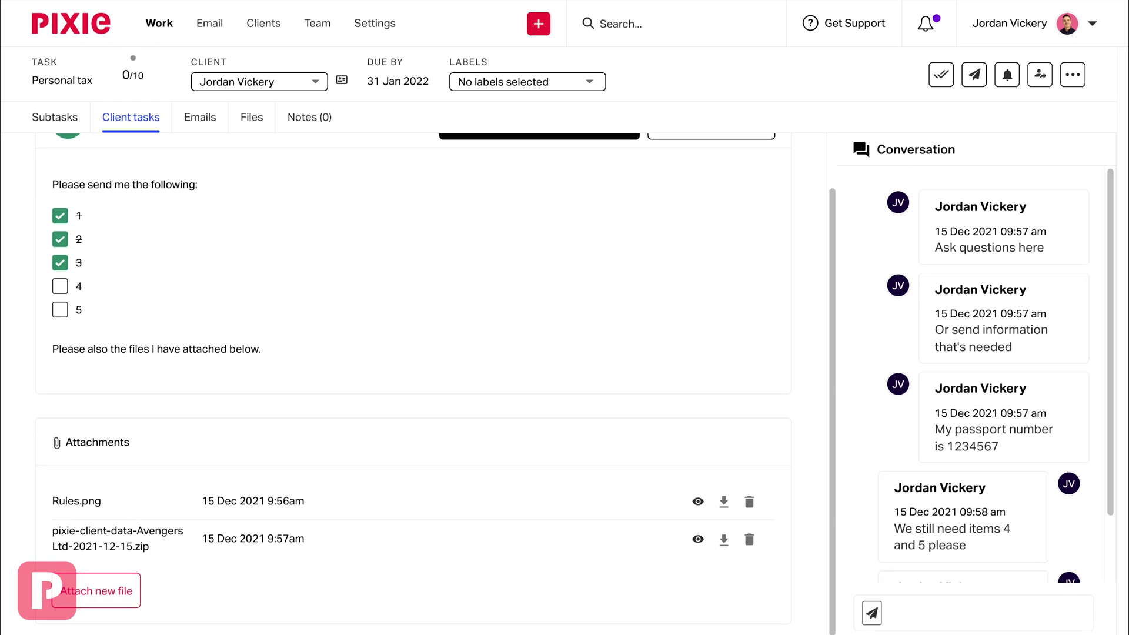
pyautogui.scroll(1, 599, 247)
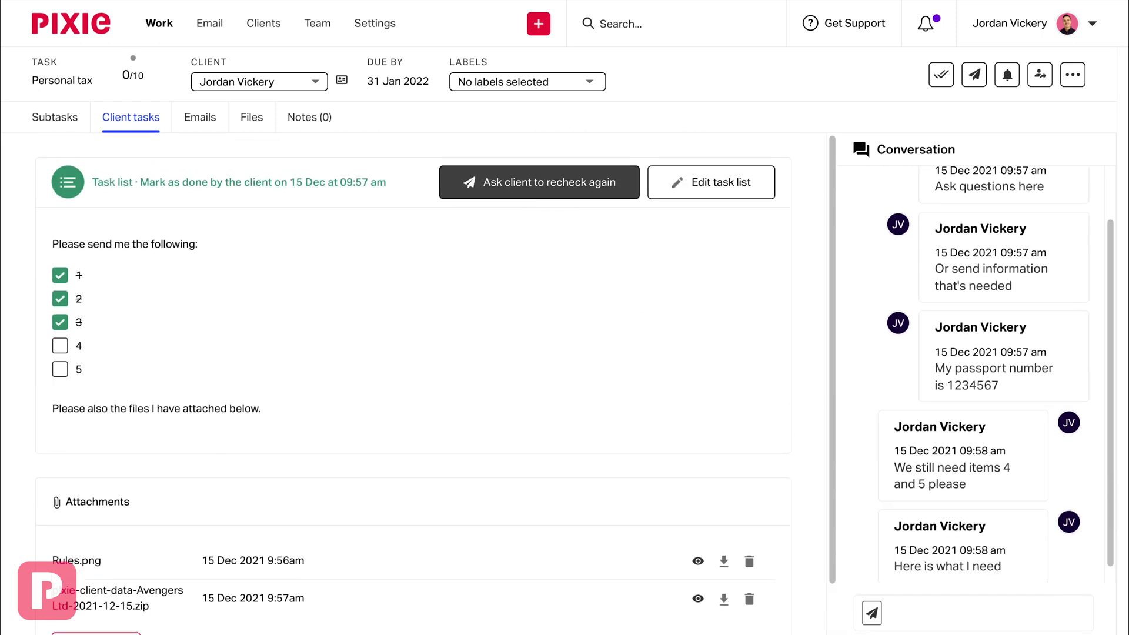
pyautogui.click(550, 190)
pyautogui.click(328, 492)
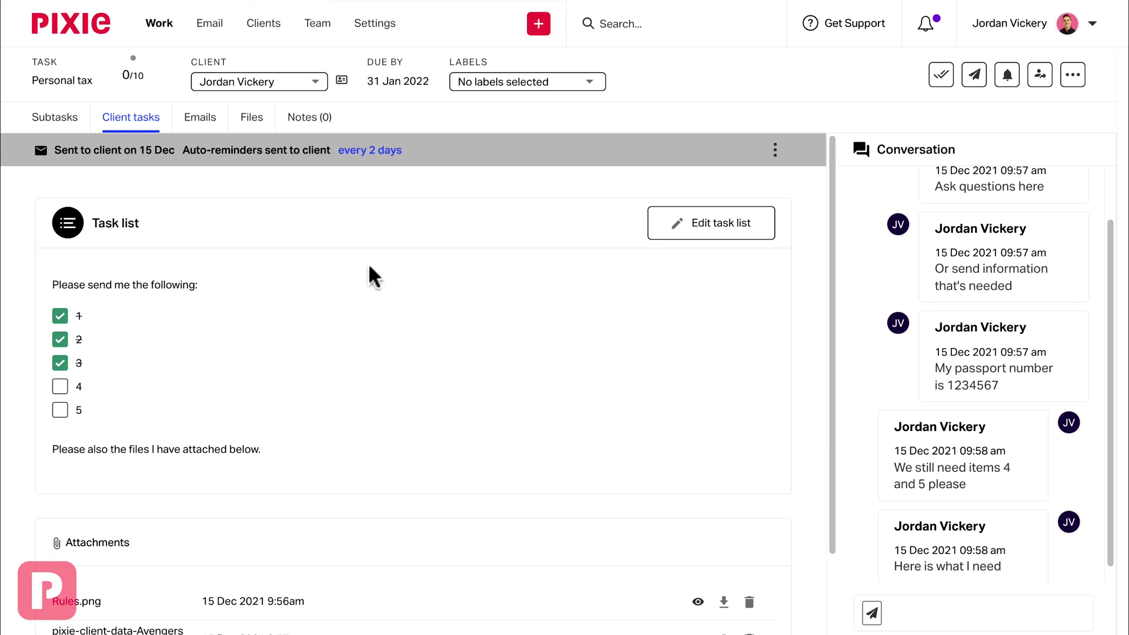
# - Switch to Gmail, follow the task link in the "Please complete these tasks" email and enter the passphrase to access the client's task page
pyautogui.click(440, 7)
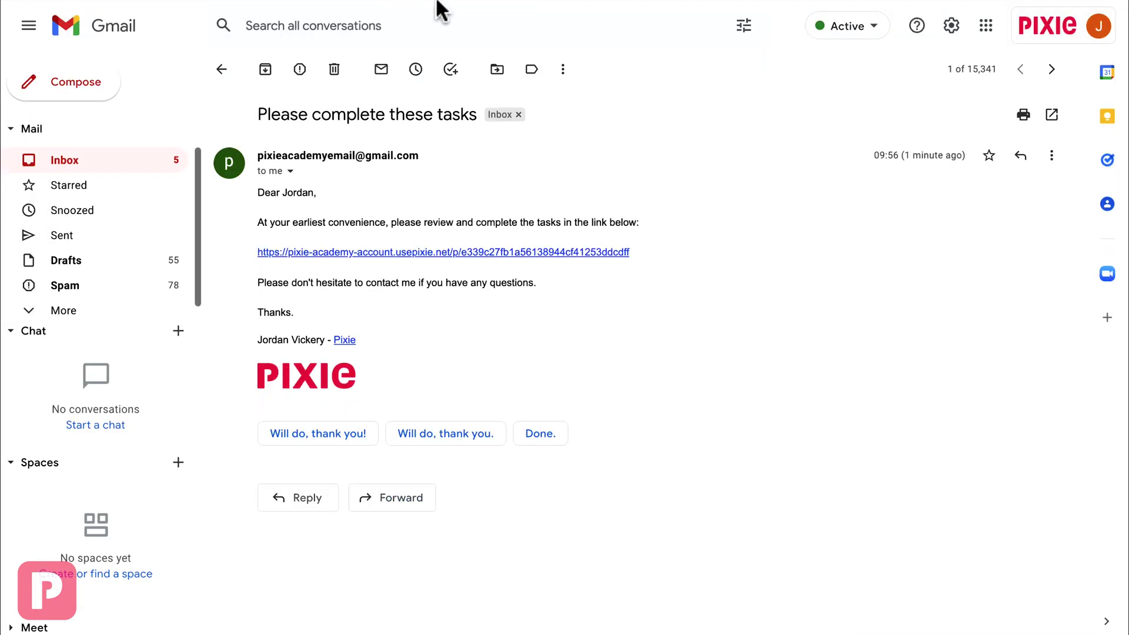
pyautogui.click(303, 254)
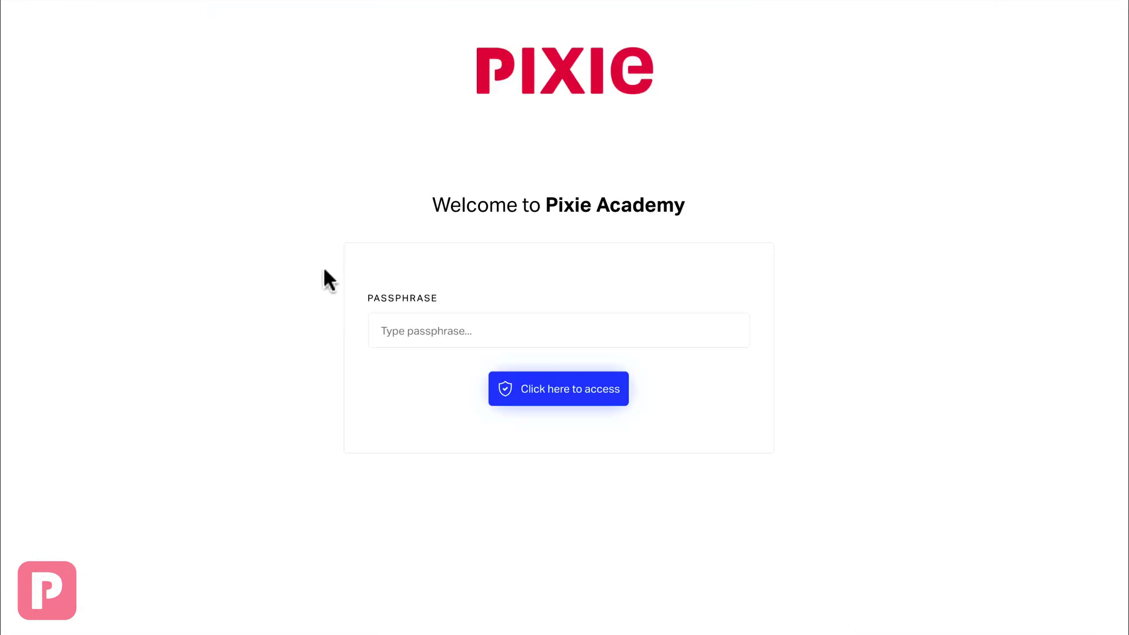
pyautogui.click(431, 330)
pyautogui.hotkey('ctrl', 'v')
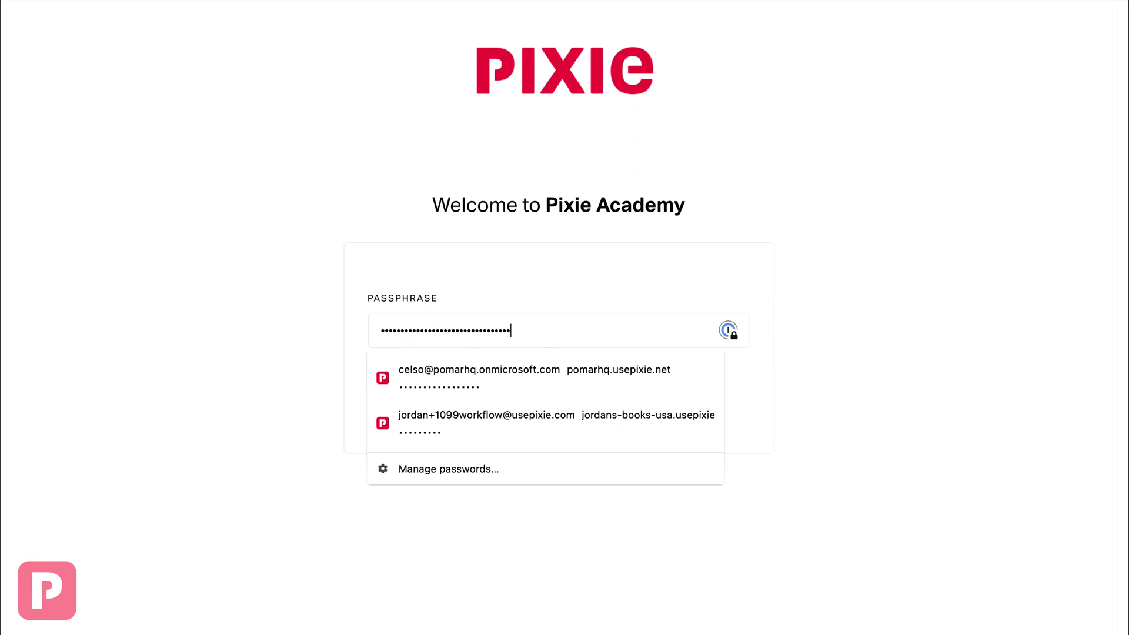
pyautogui.press('Return')
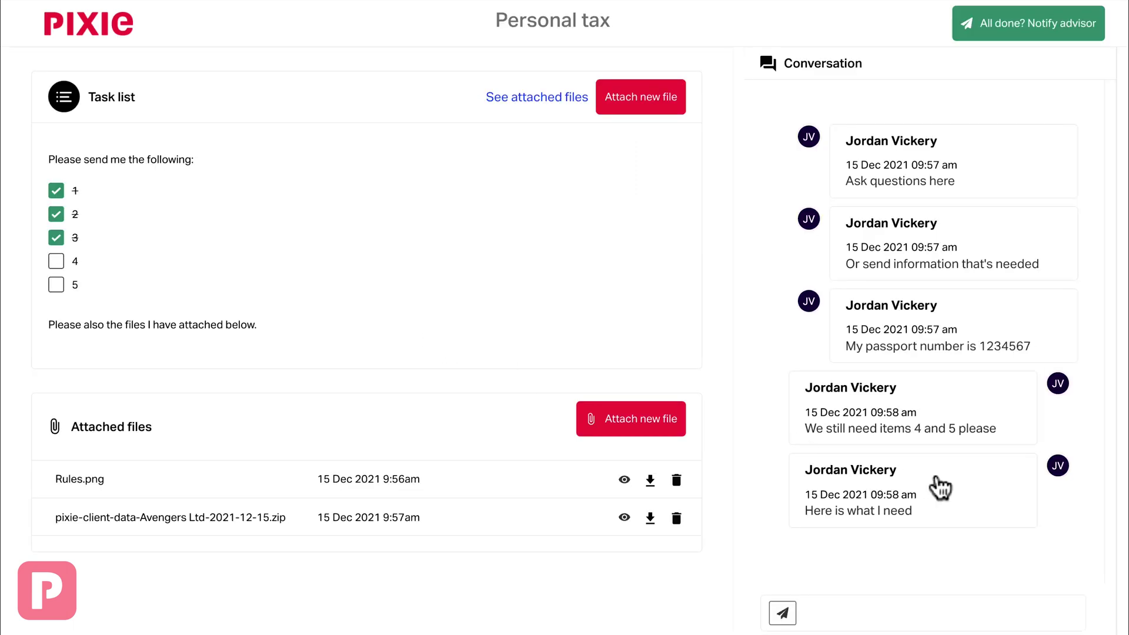
# - Mark checklist items 4 and 5 as done and notify the advisor that everything is completed
pyautogui.click(57, 260)
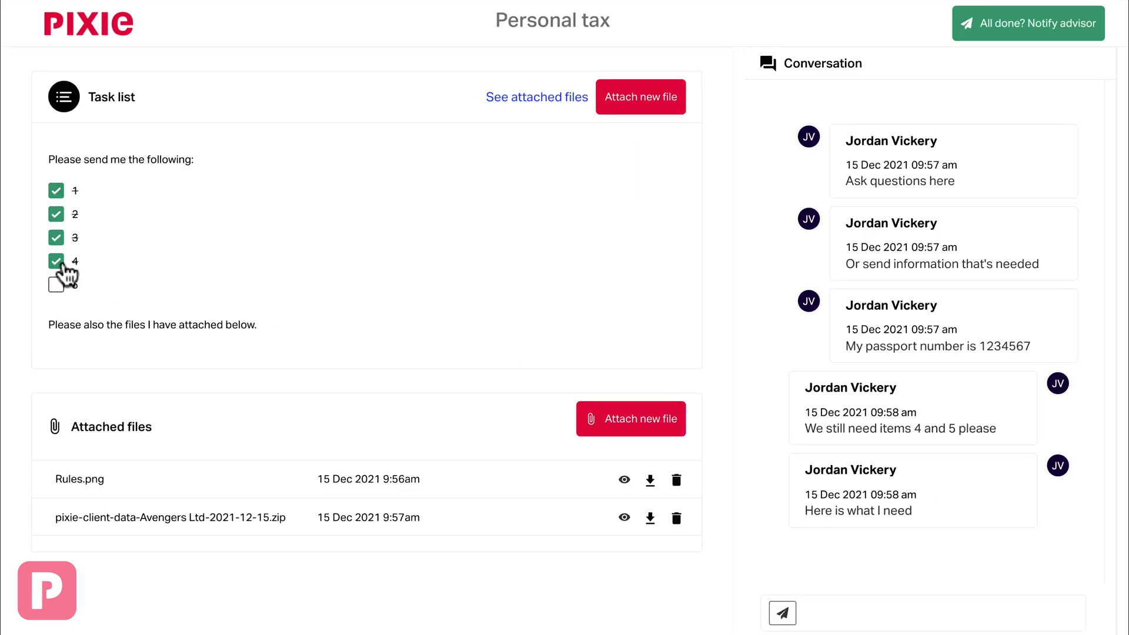
pyautogui.click(56, 284)
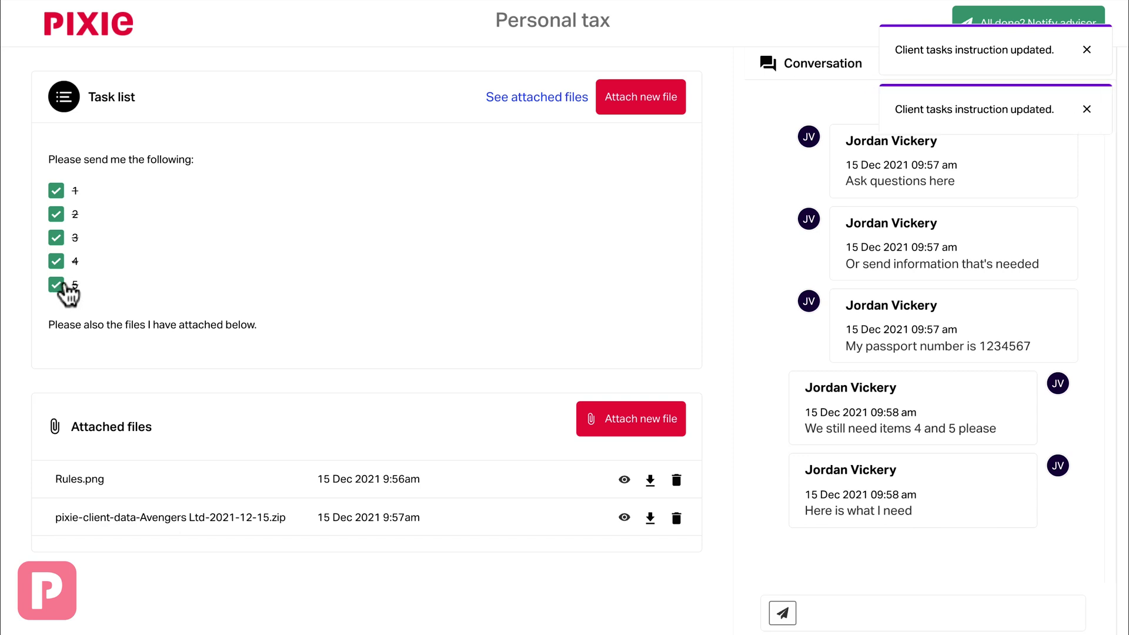
pyautogui.click(1085, 50)
pyautogui.click(1085, 51)
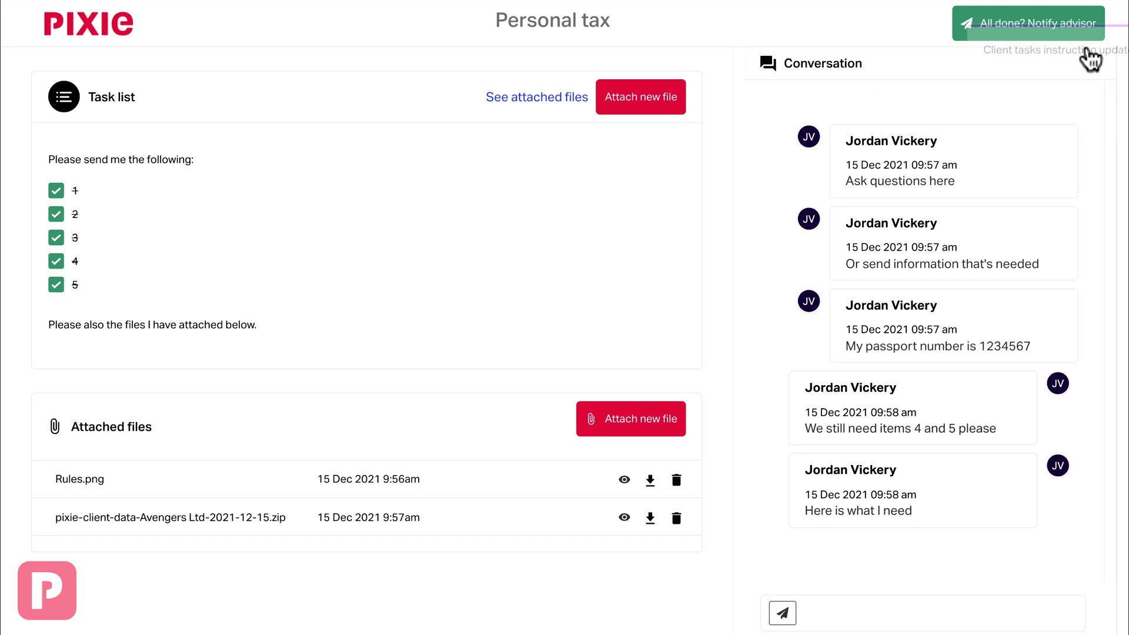
pyautogui.click(1031, 30)
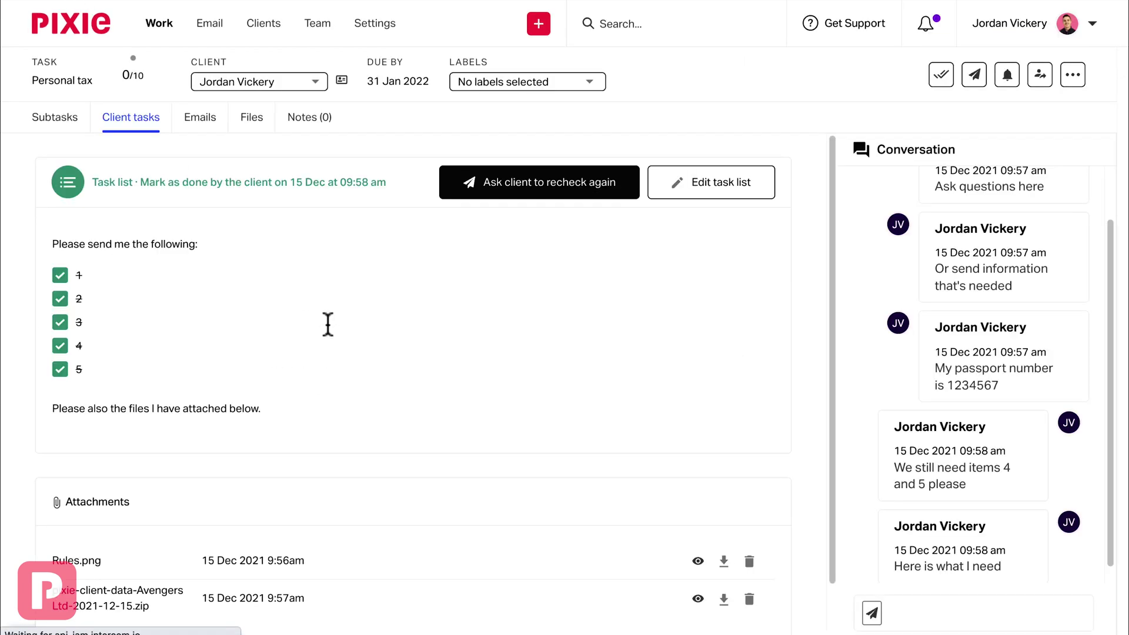
# - Review the client's checklist and attachments on the advisor's side and view the files stored with the Personal tax task
pyautogui.scroll(-1, 327, 324)
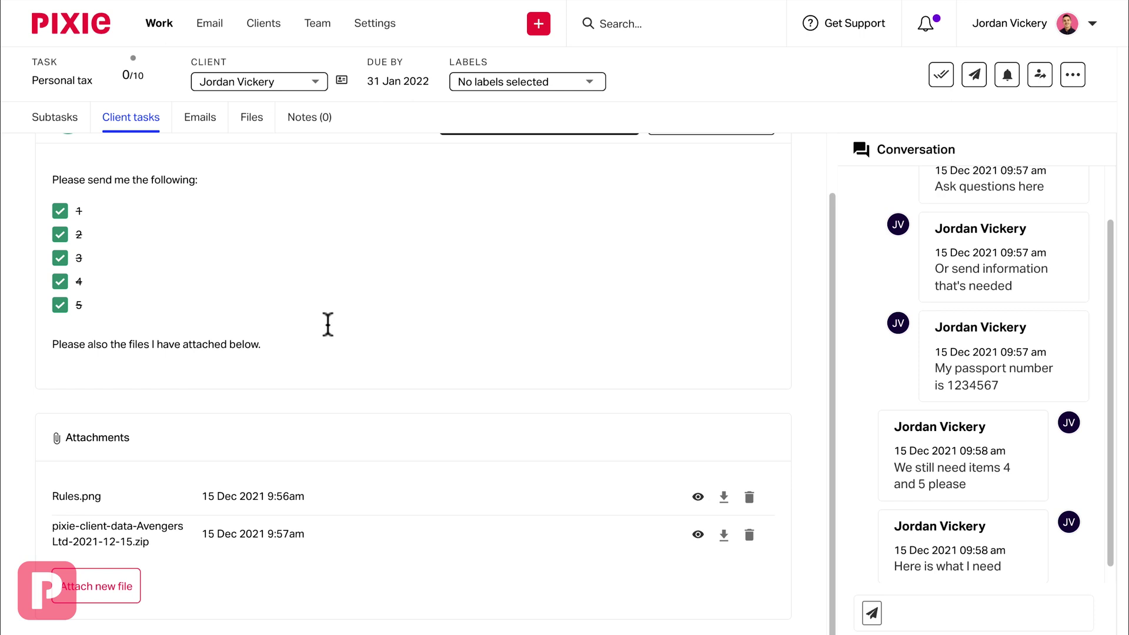
pyautogui.scroll(1, 328, 324)
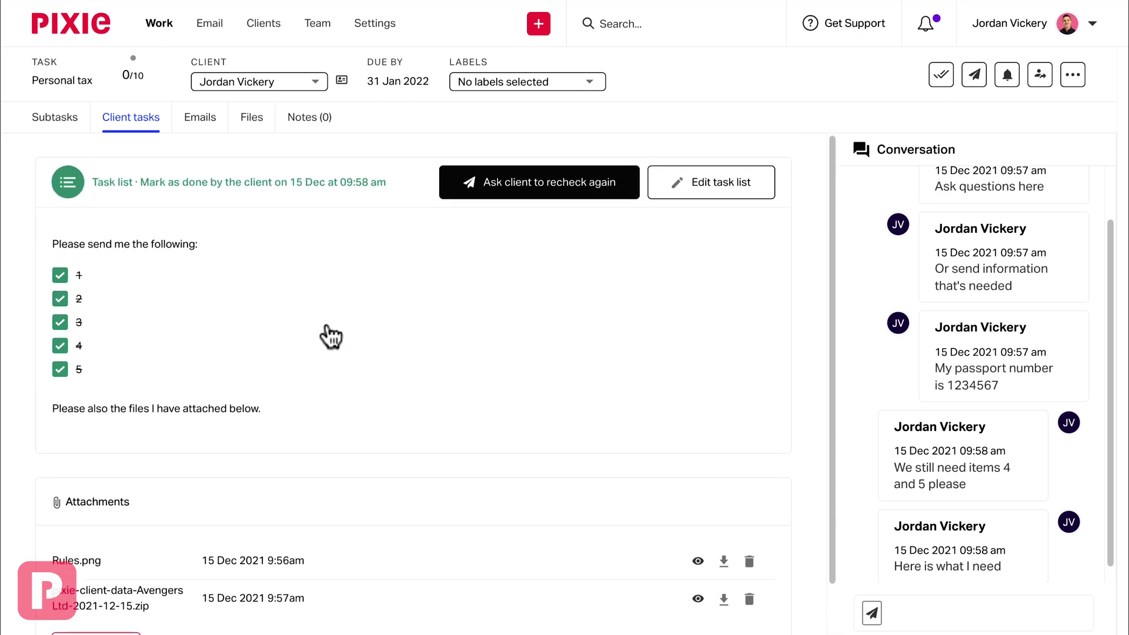
pyautogui.click(249, 119)
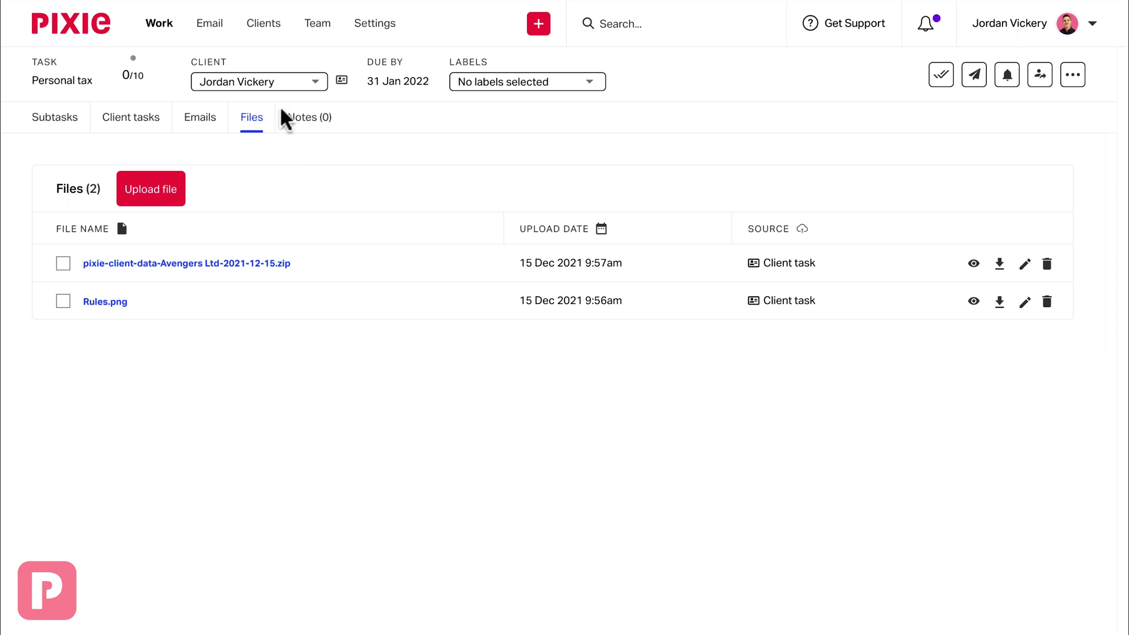
# - Open the client's record and look through its client tasks and Personal tax files
pyautogui.click(341, 80)
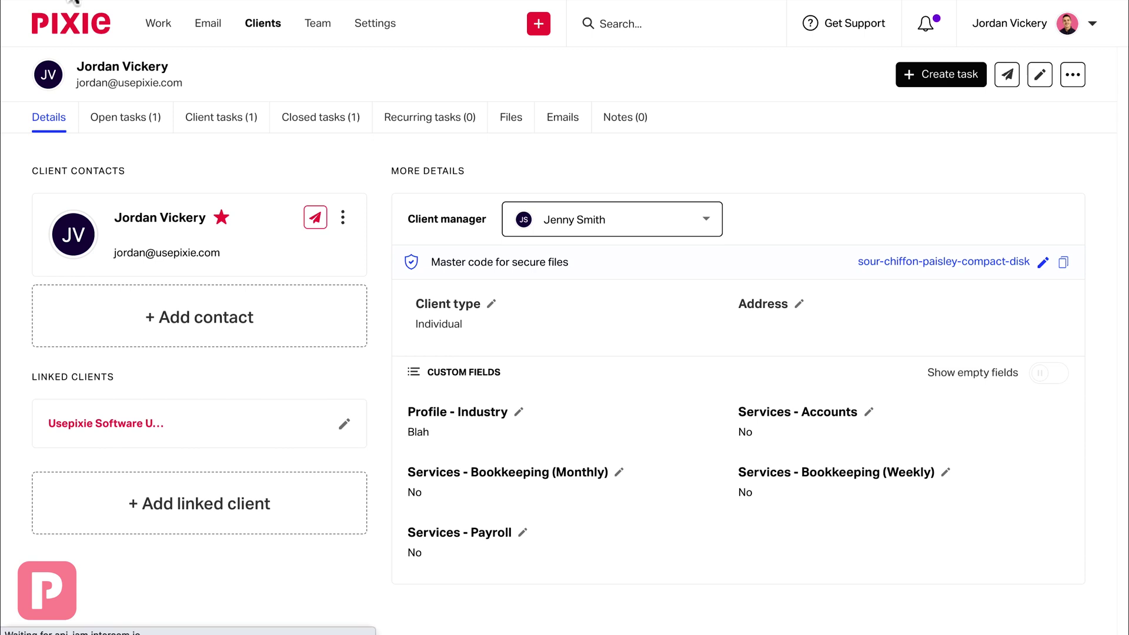
pyautogui.click(207, 120)
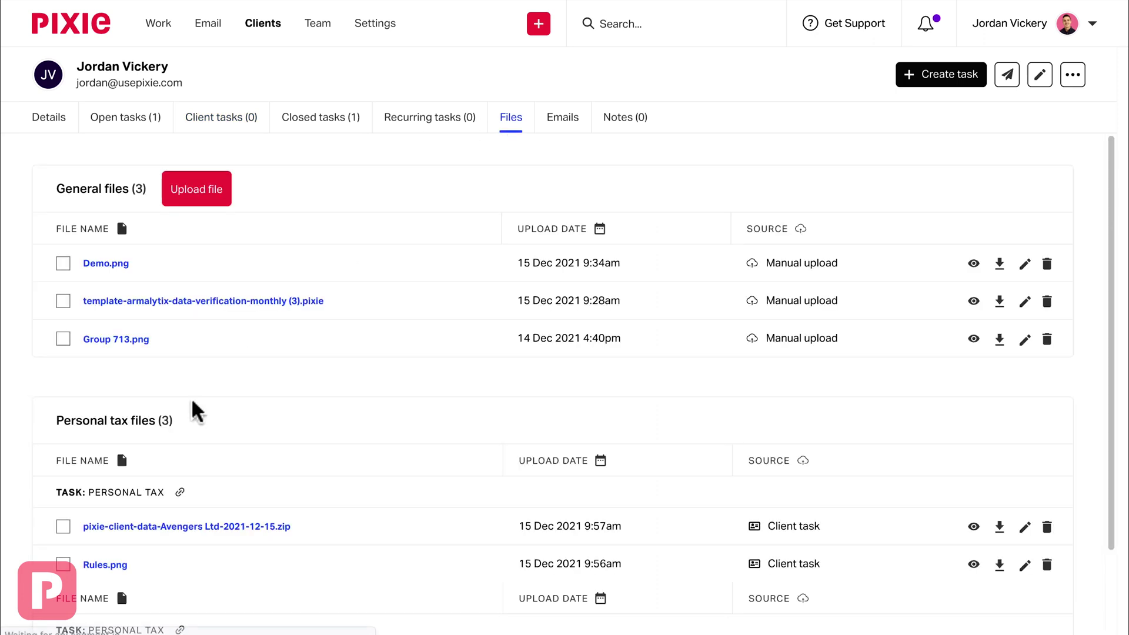
pyautogui.scroll(-2, 192, 408)
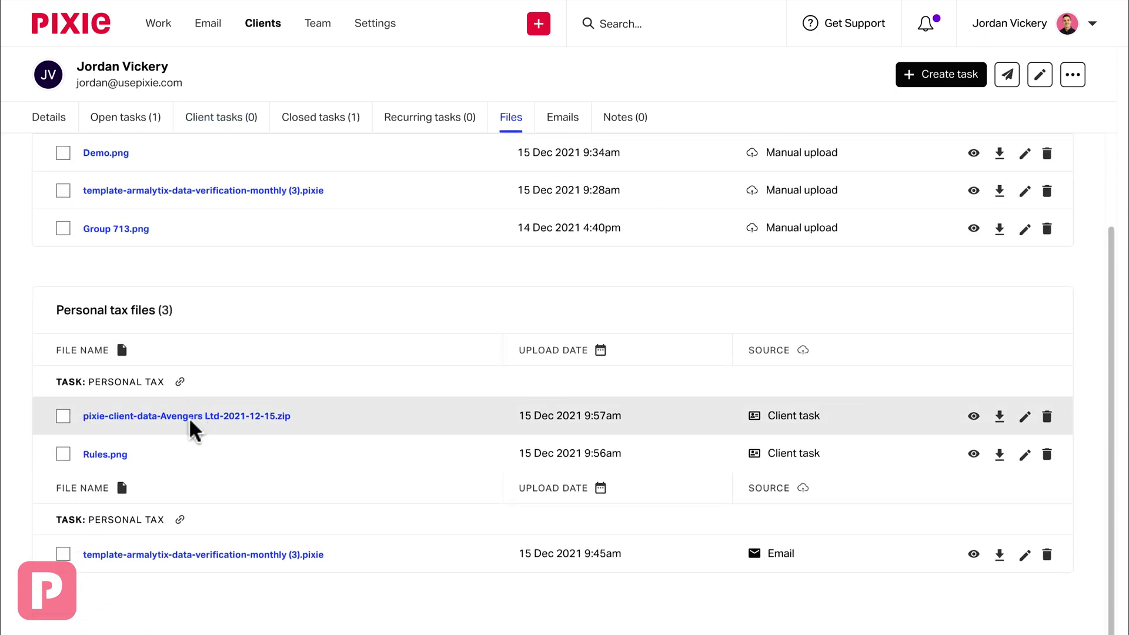